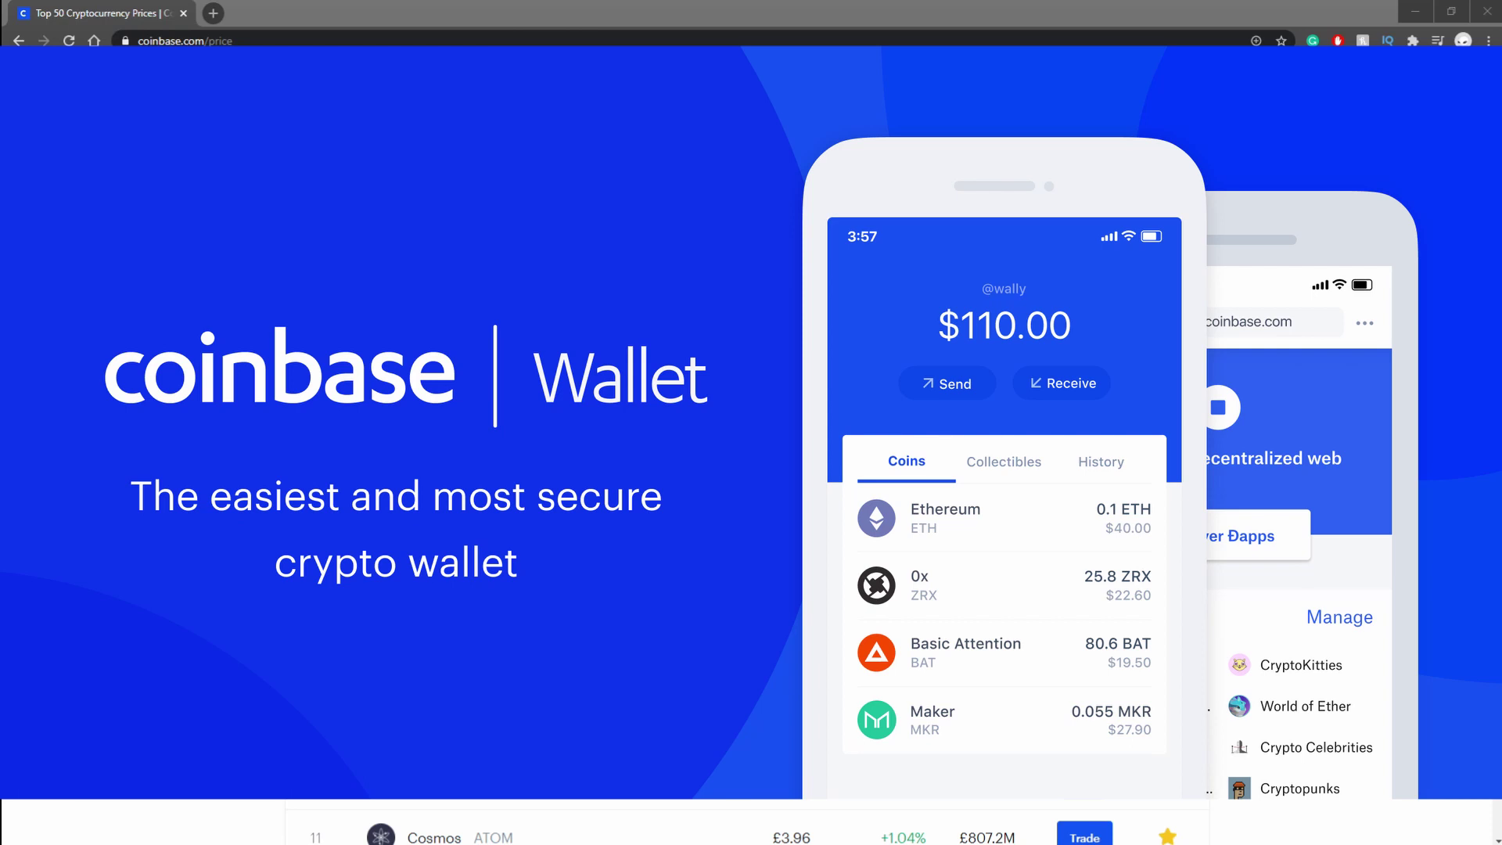
scroll(750, 821, "down", 6)
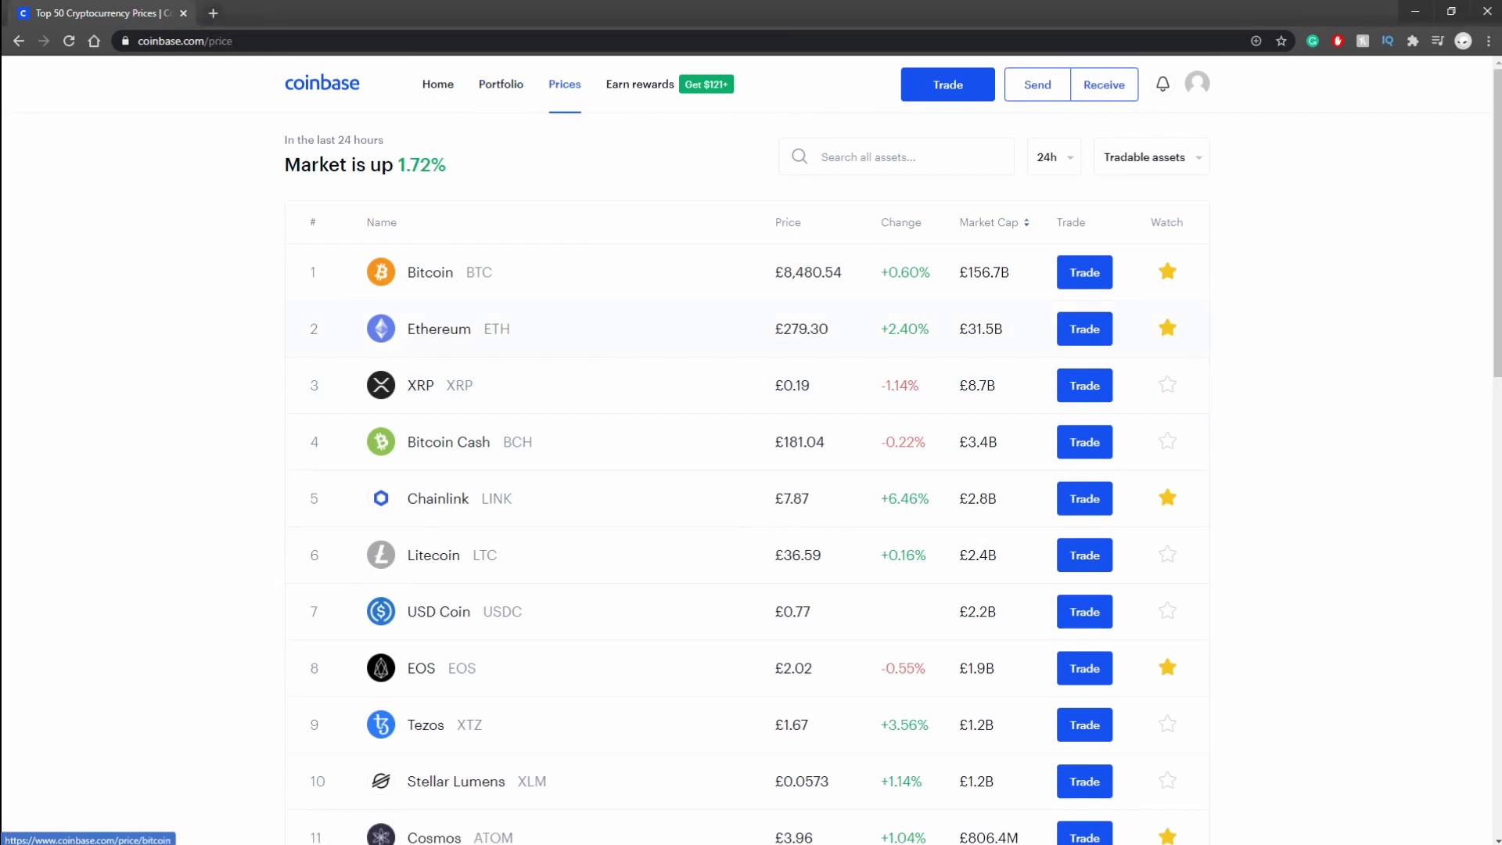
scroll(751, 375, "down", 1)
scroll(751, 450, "up", 1)
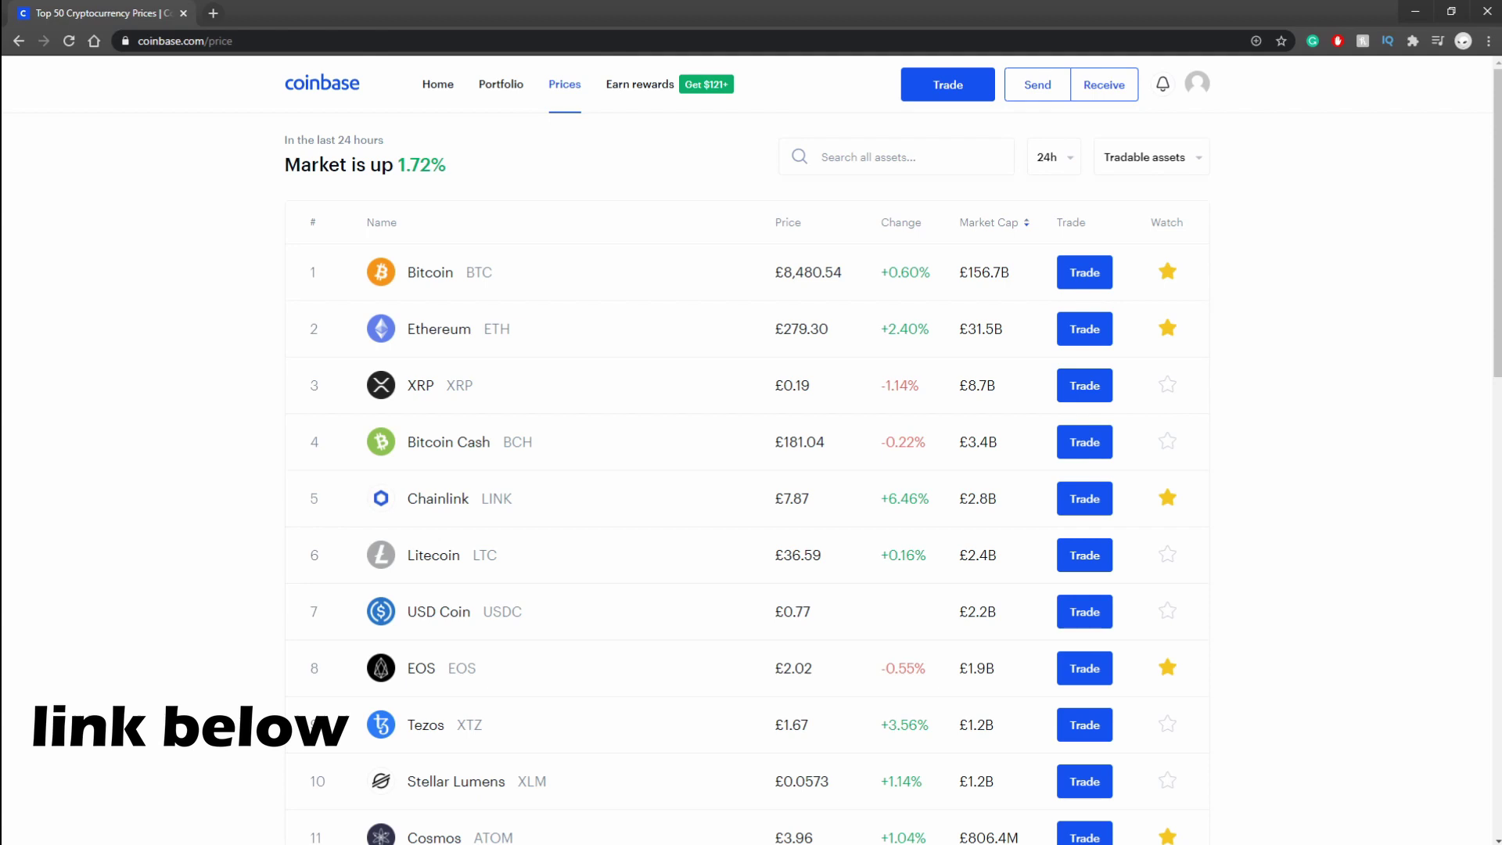
left_click(429, 272)
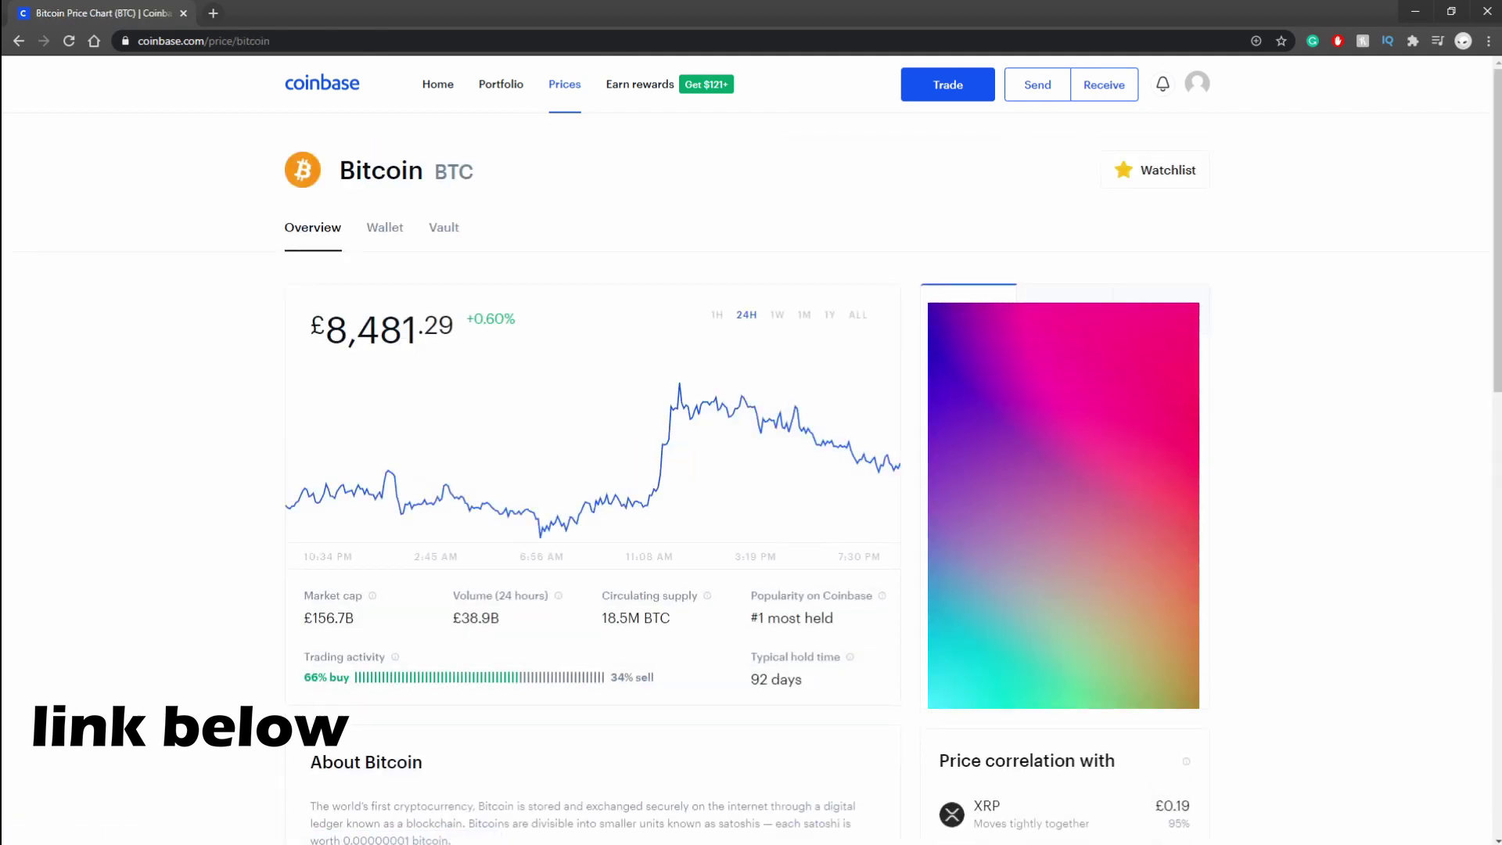
mouse_move(707, 595)
scroll(707, 595, "down", 3)
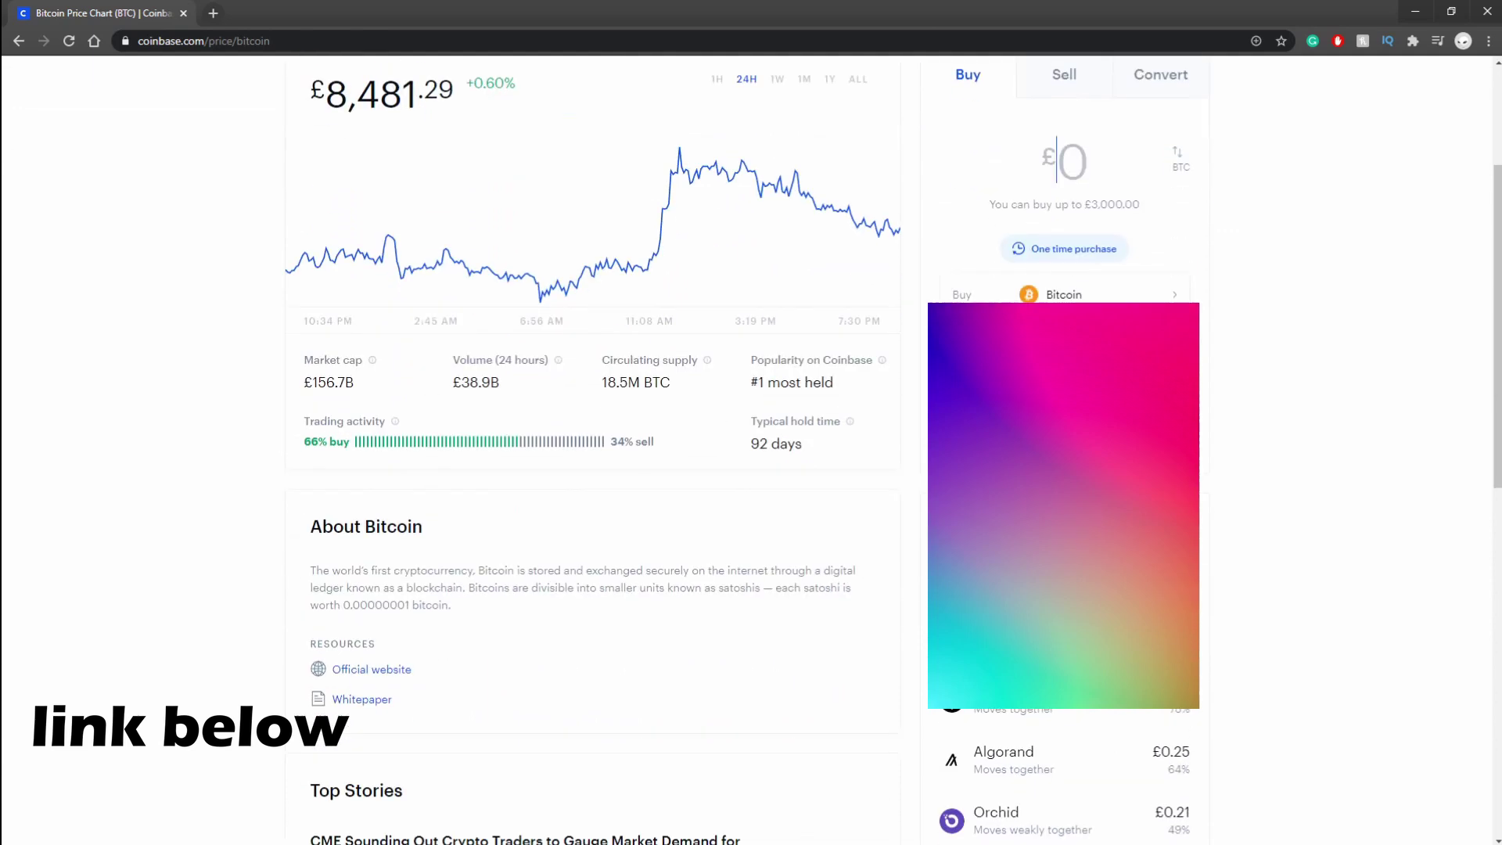
key("alt+Left")
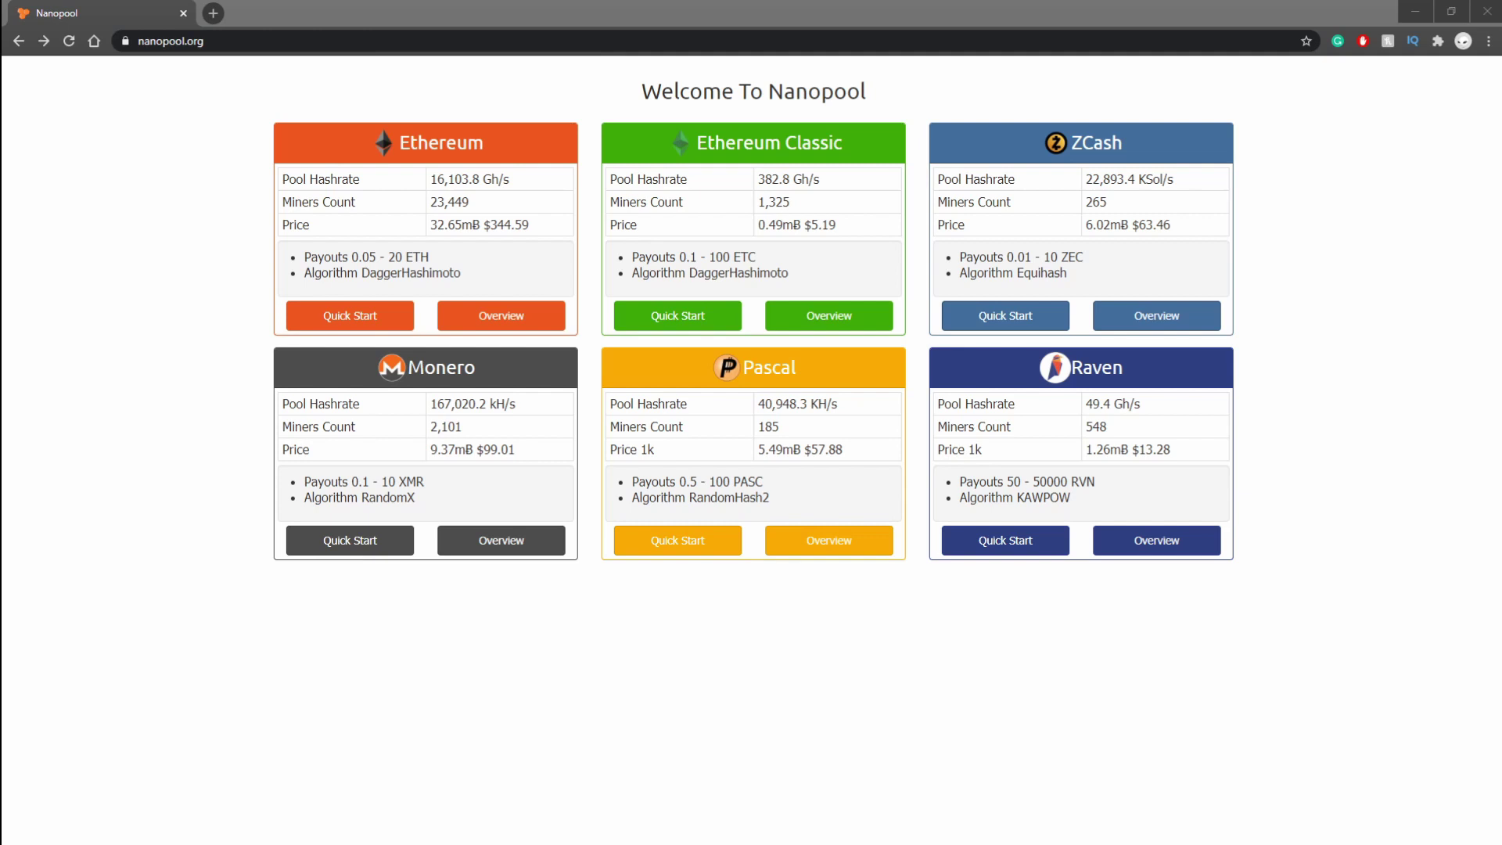
- Follow Nanopool's Ethereum Quick Start to nanominer and fetch nanominer-windows-1.11.0.zip, skipping the duplicate save
left_click(349, 315)
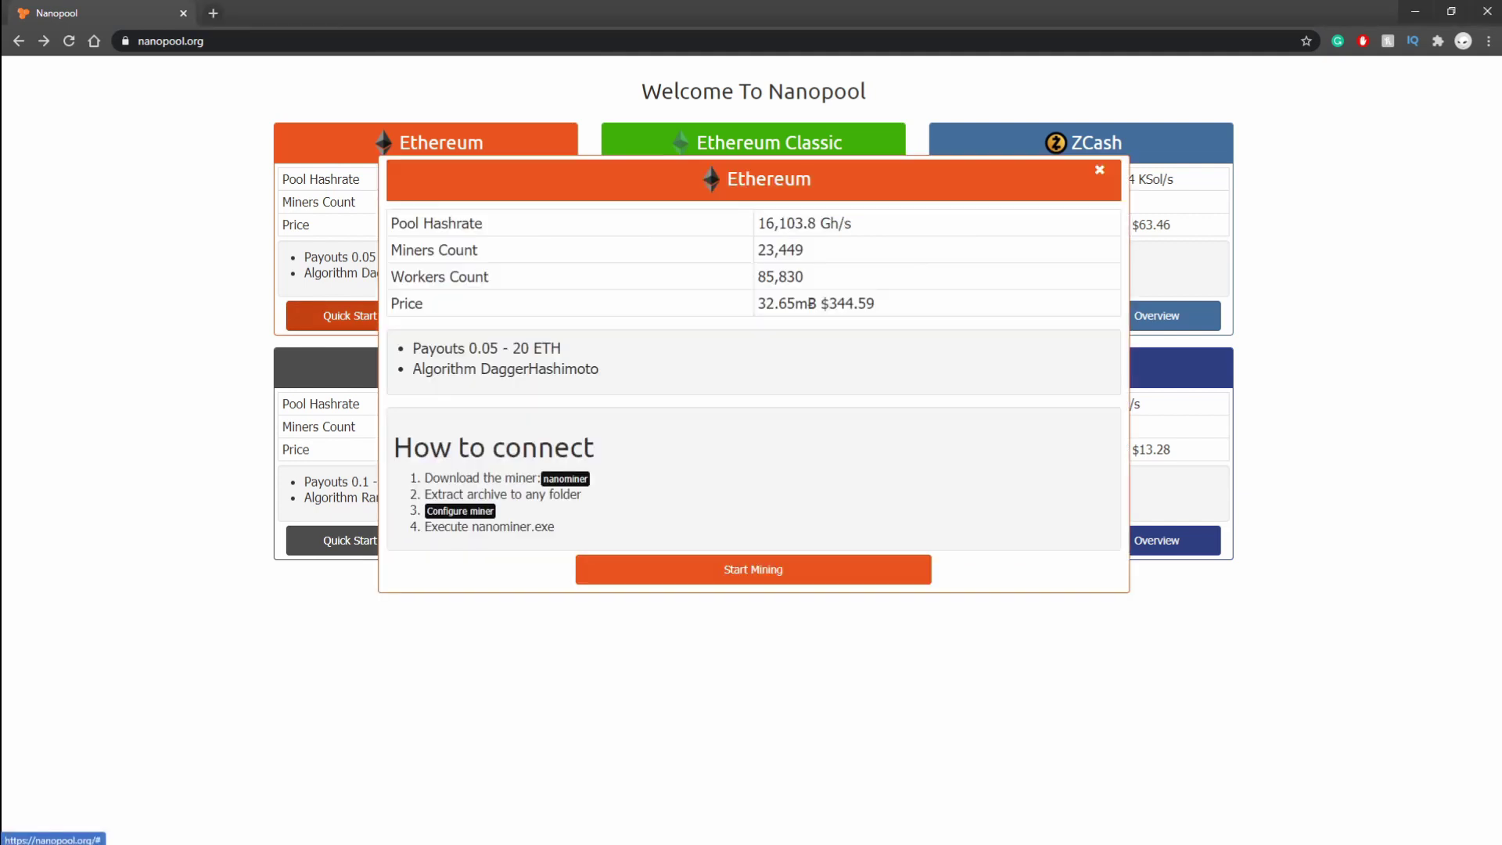
left_click(564, 477)
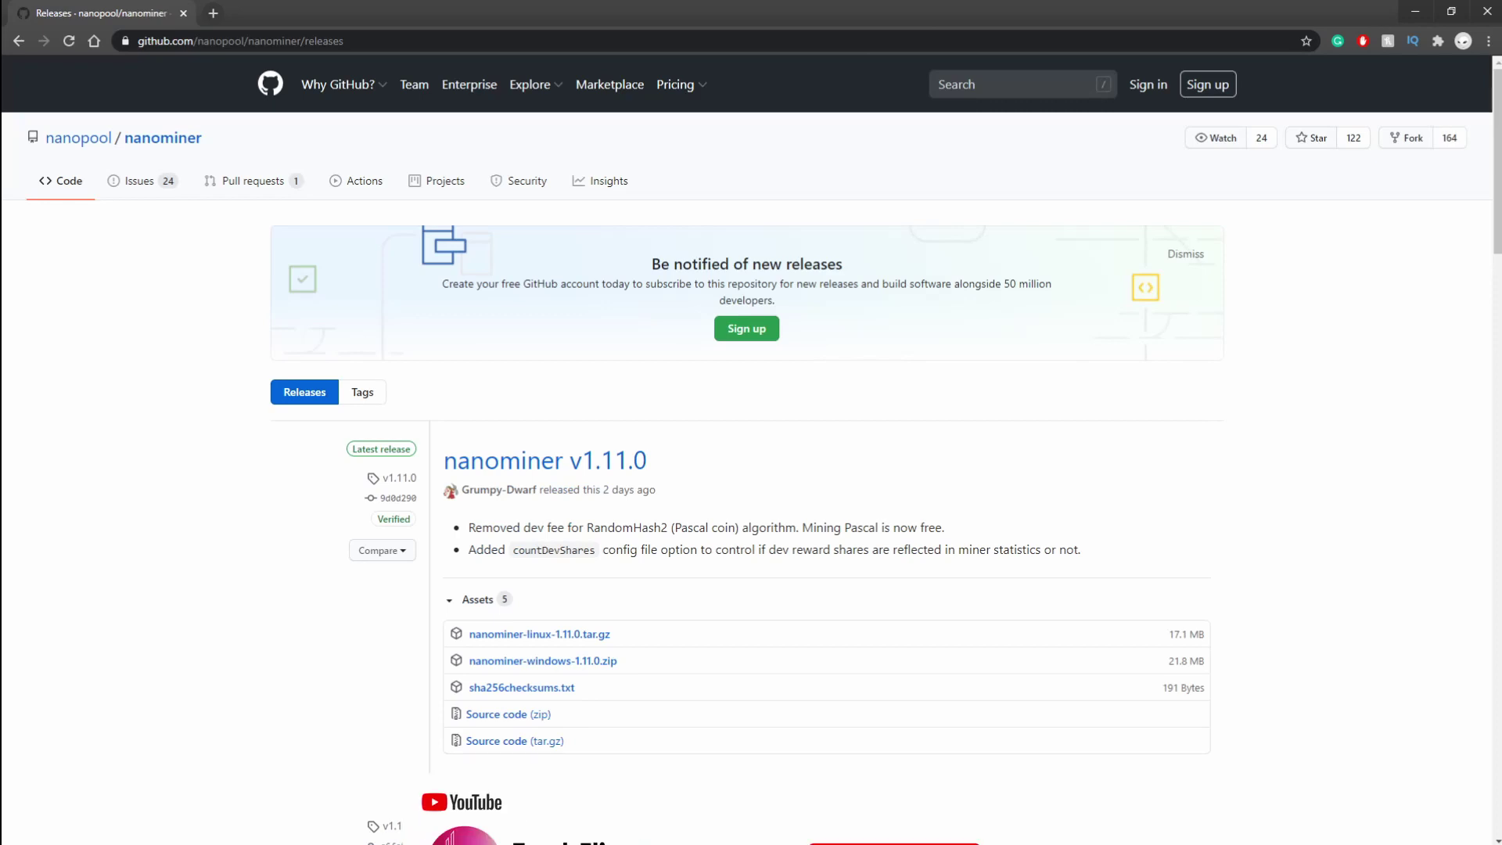
scroll(540, 557, "down", 1)
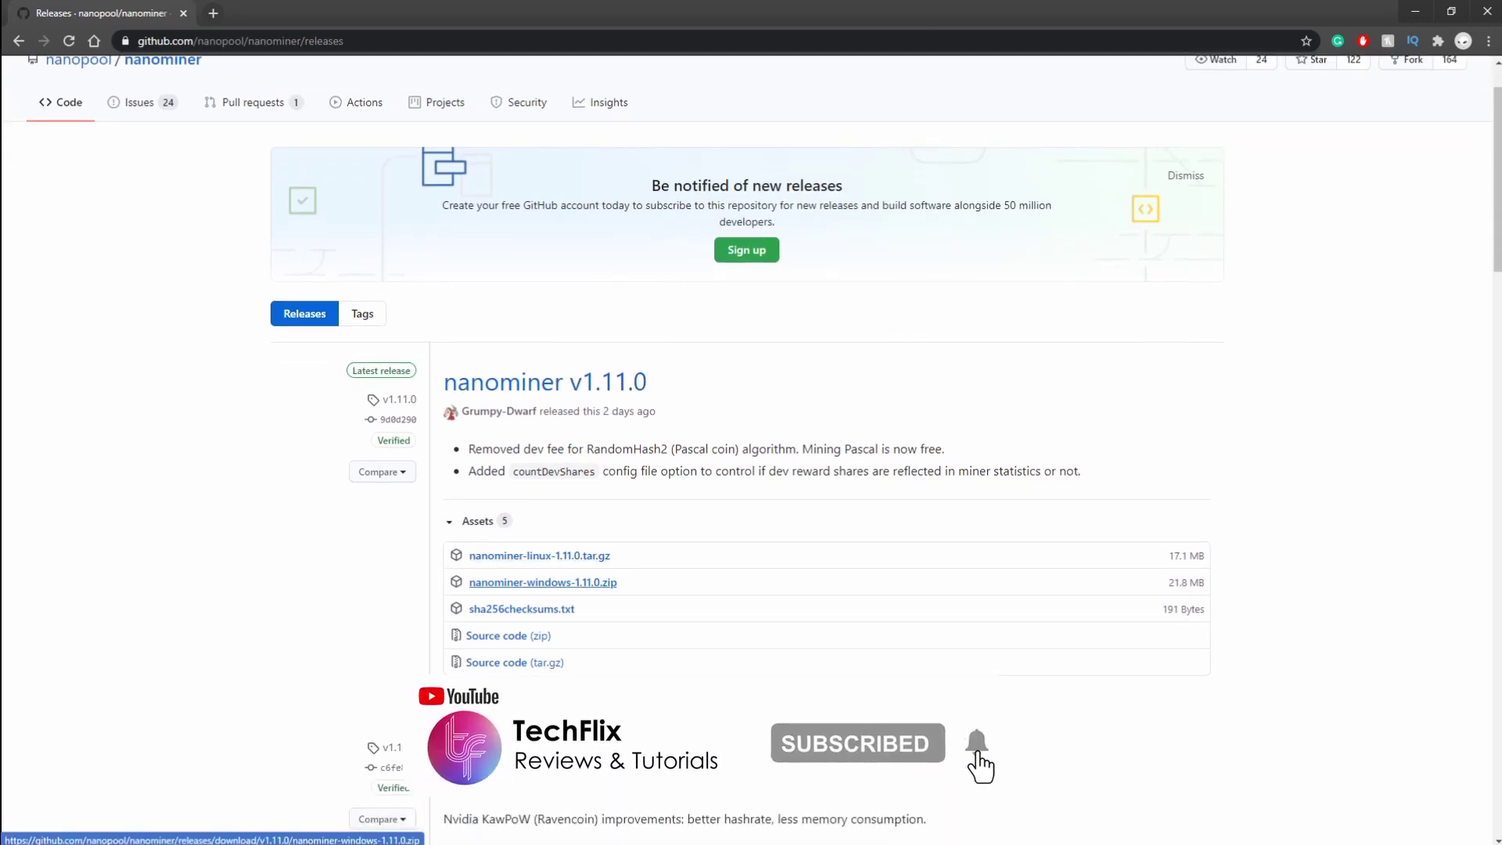
left_click(543, 582)
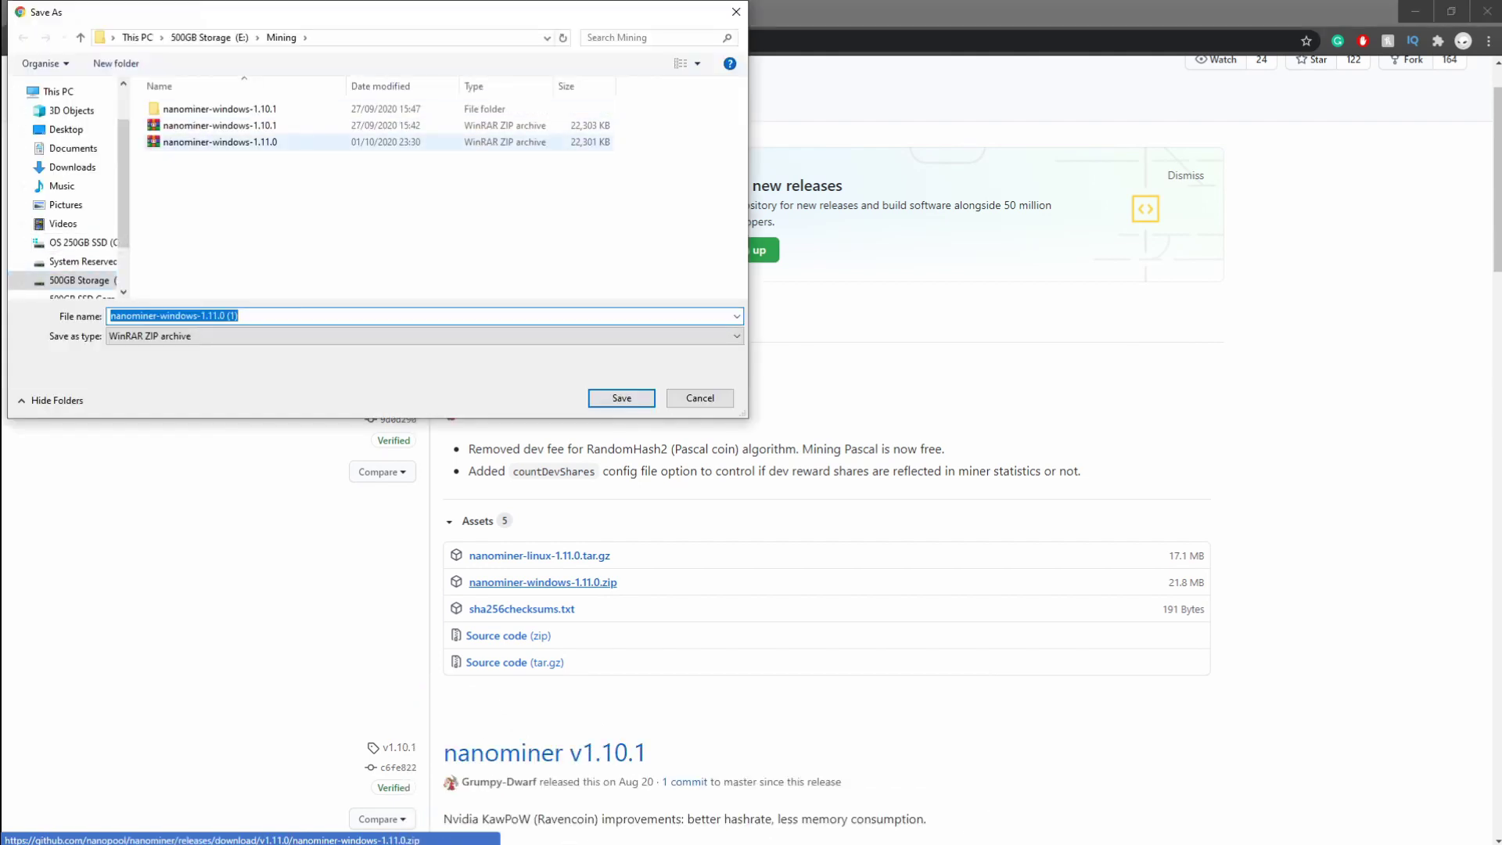
left_click(700, 398)
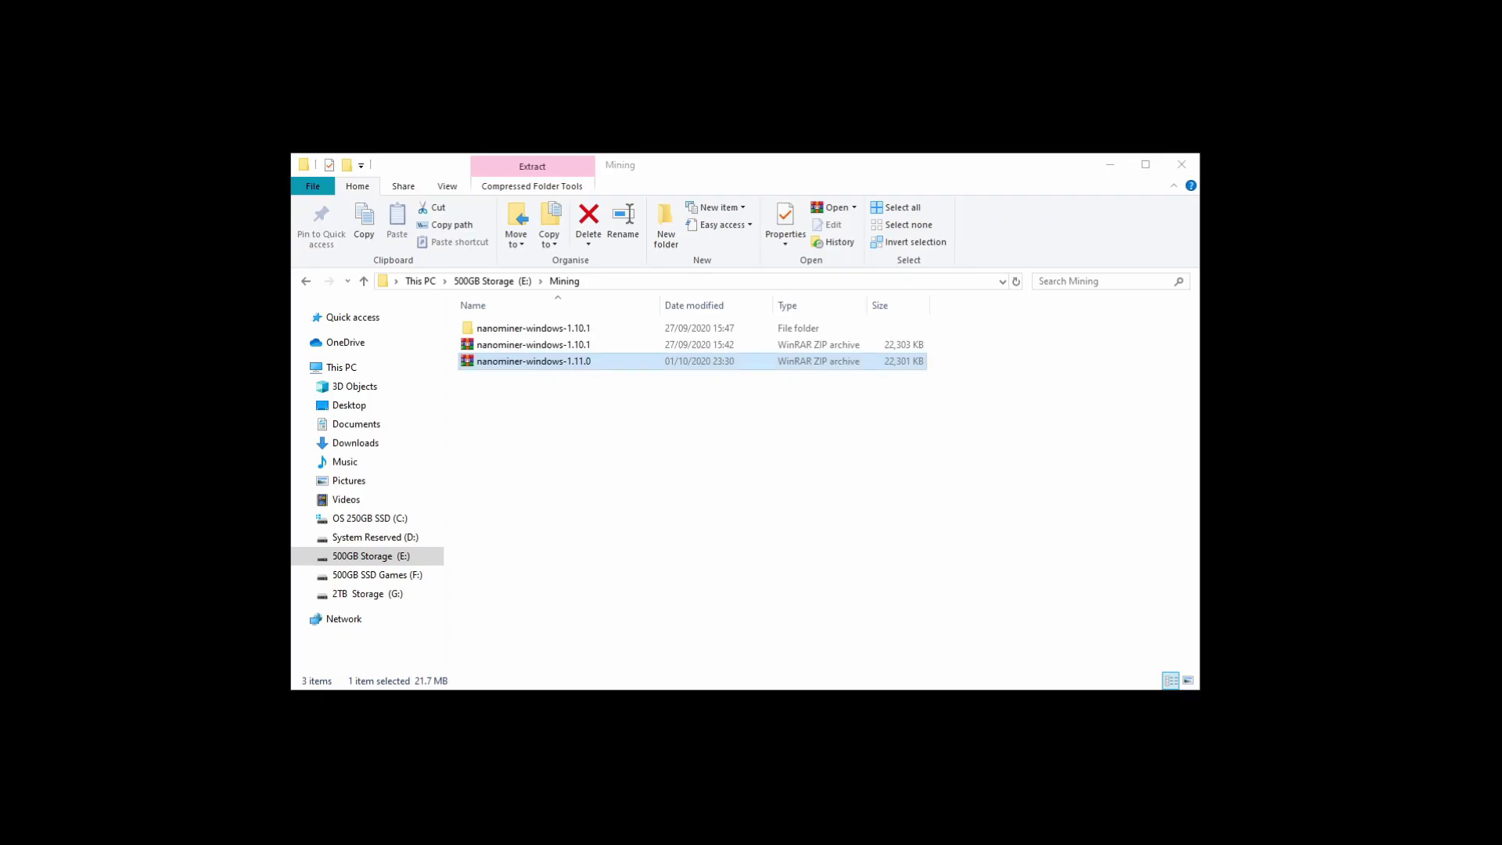
- Extract nanominer-windows-1.11.0.zip with WinRAR into its own nanominer-windows-1.11.0 folder
right_click(545, 361)
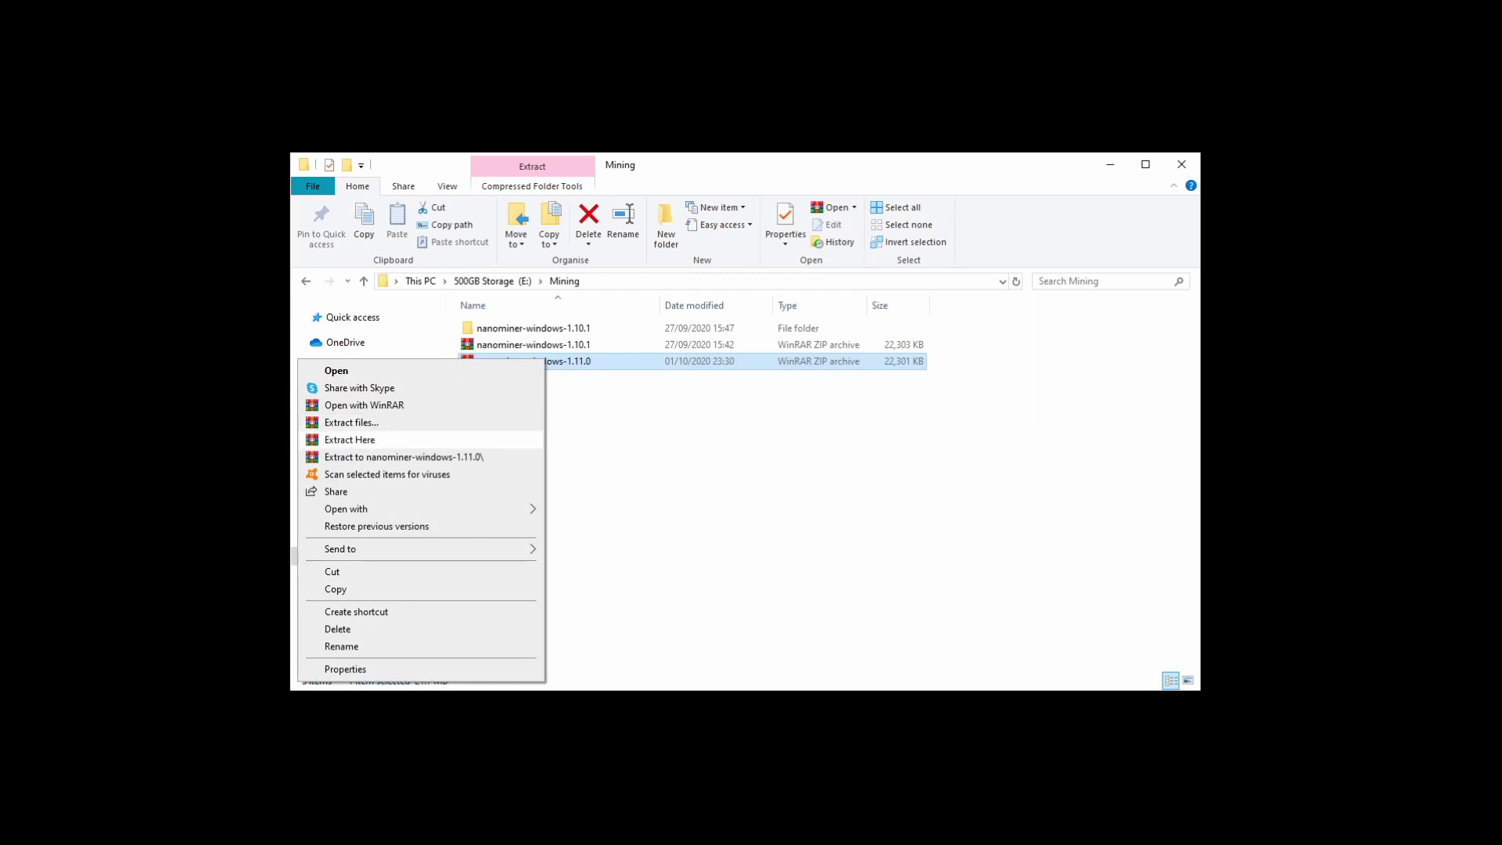
left_click(350, 440)
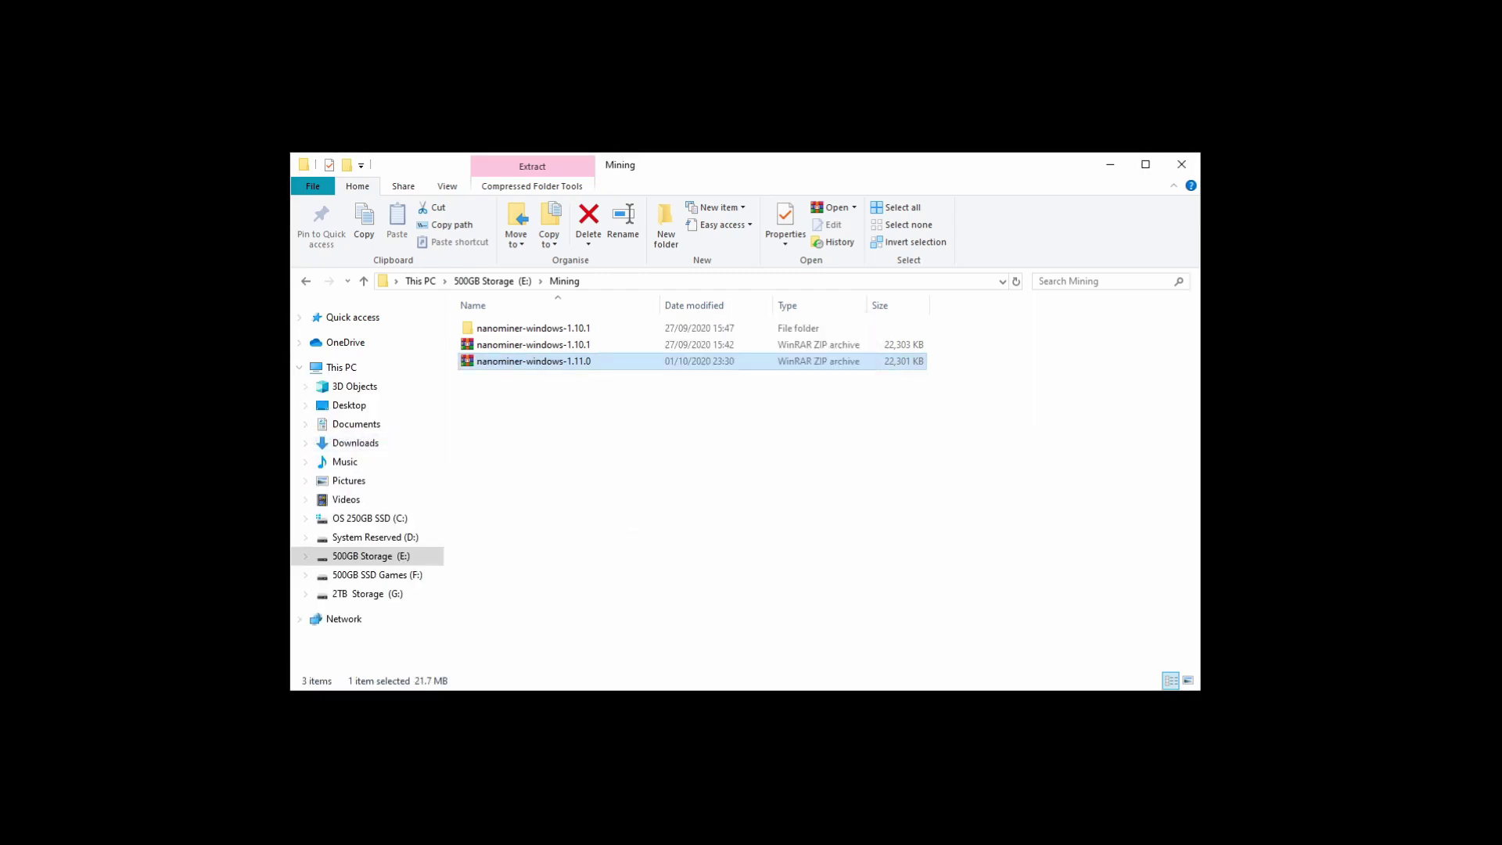
double_click(534, 361)
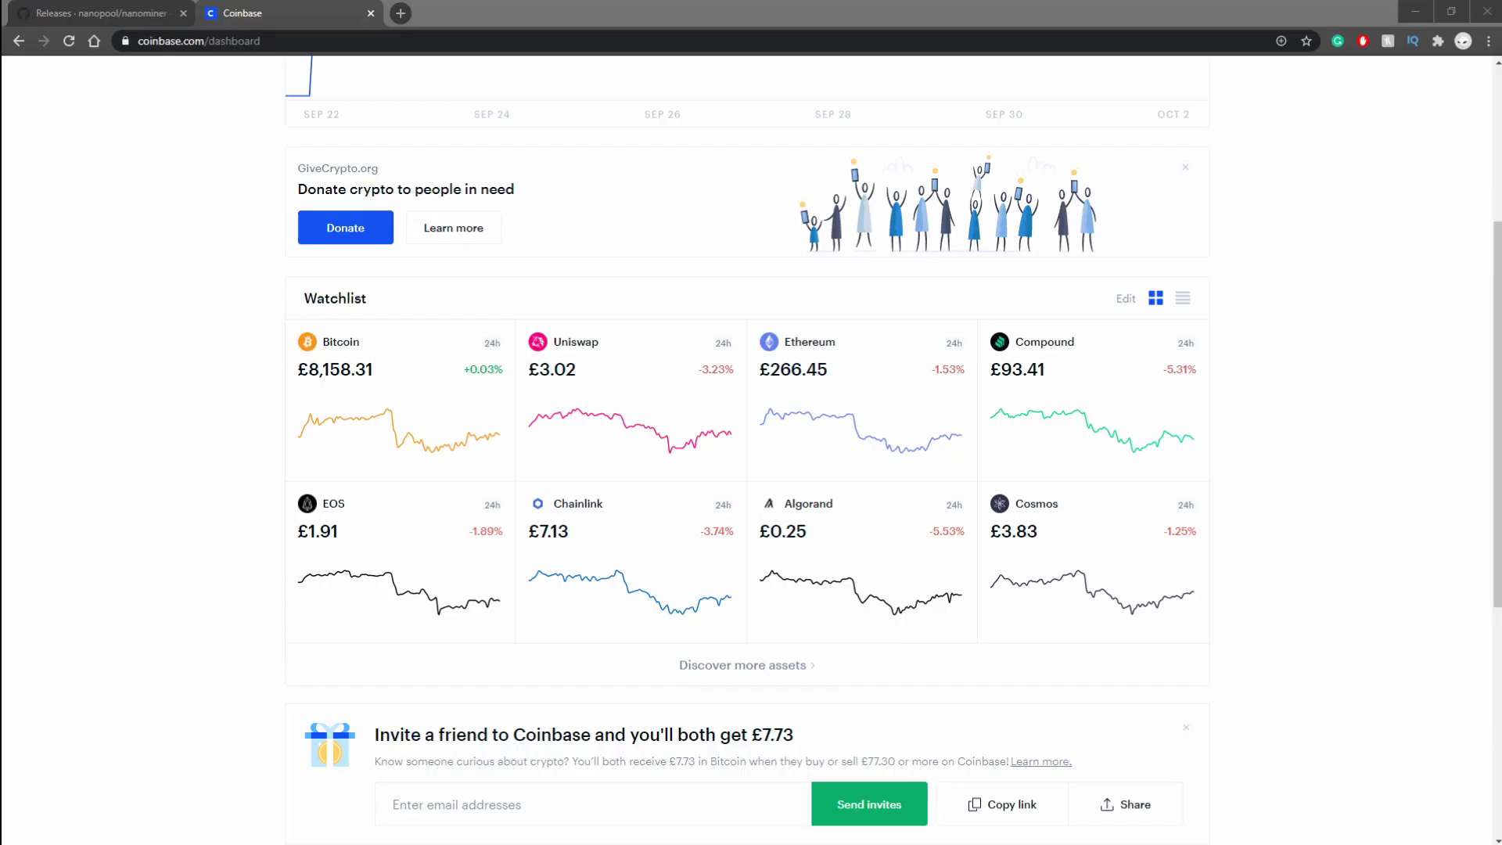
- Filter Coinbase's Crypto addresses settings to show only the Ethereum receiving address
scroll(750, 423, "up", 3)
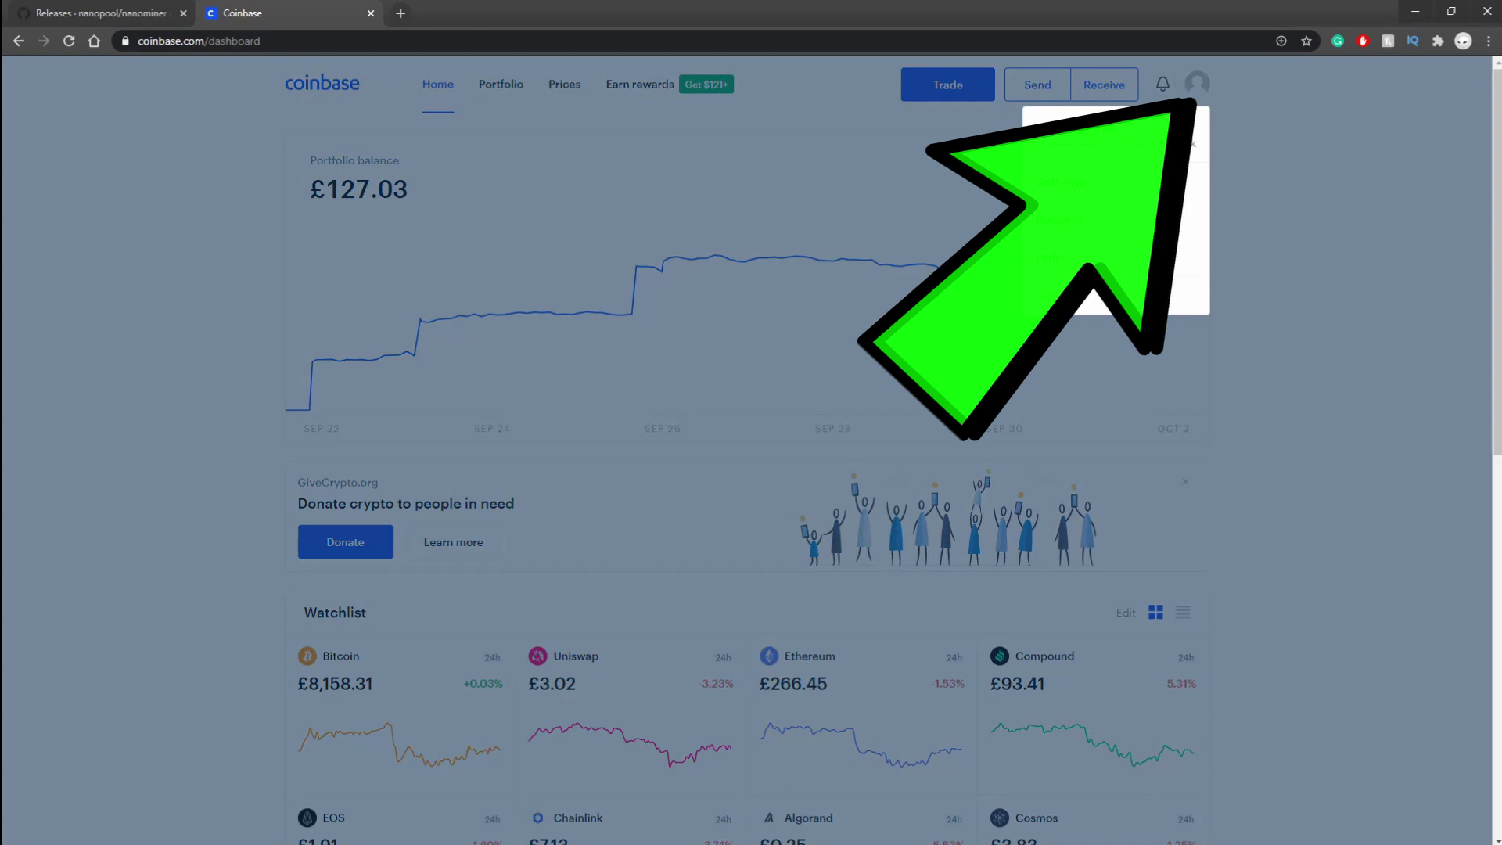
left_click(1064, 182)
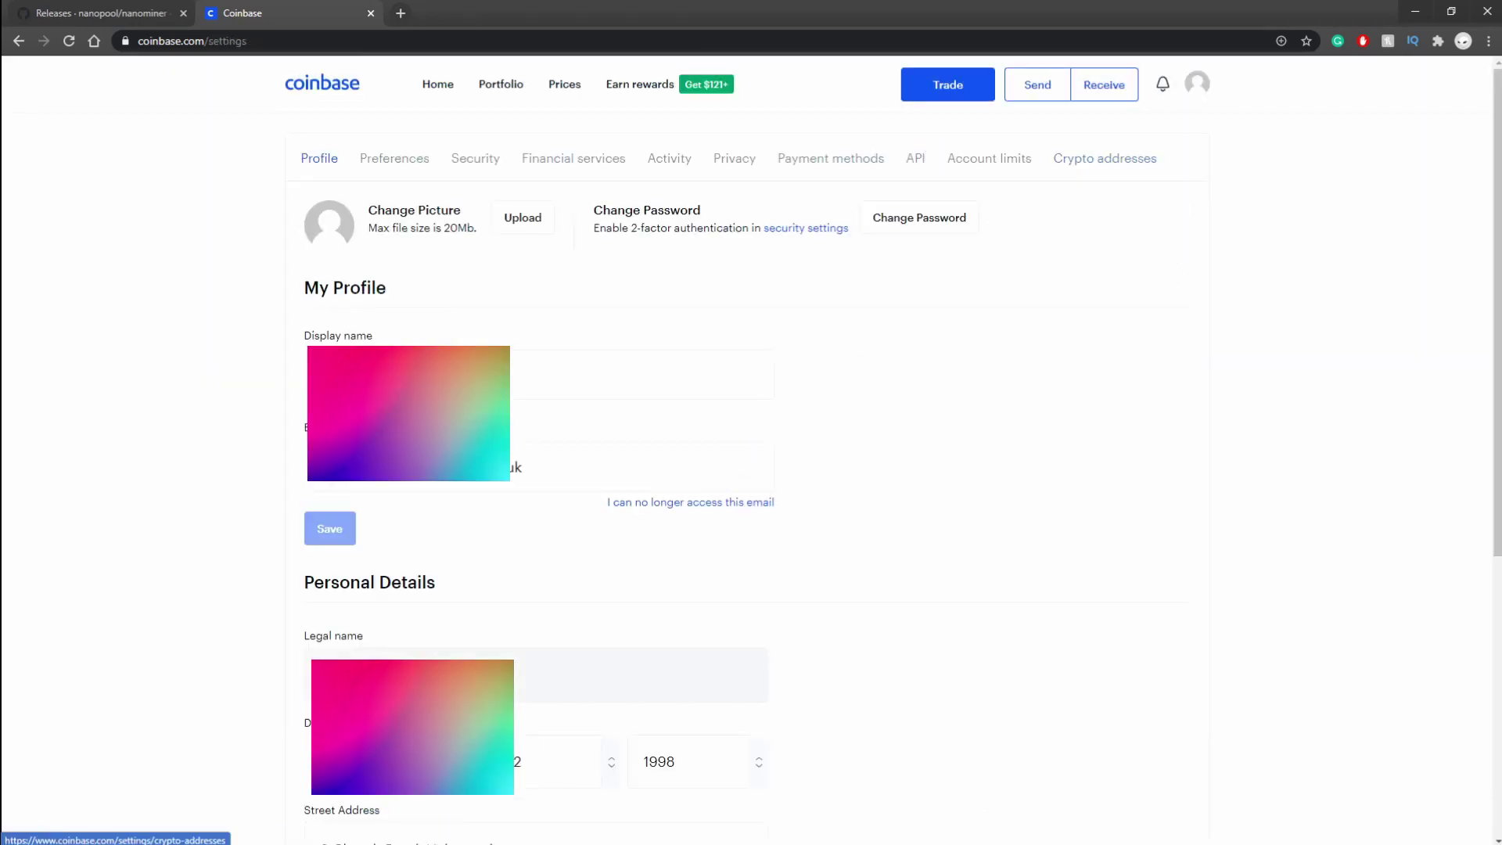
left_click(1104, 158)
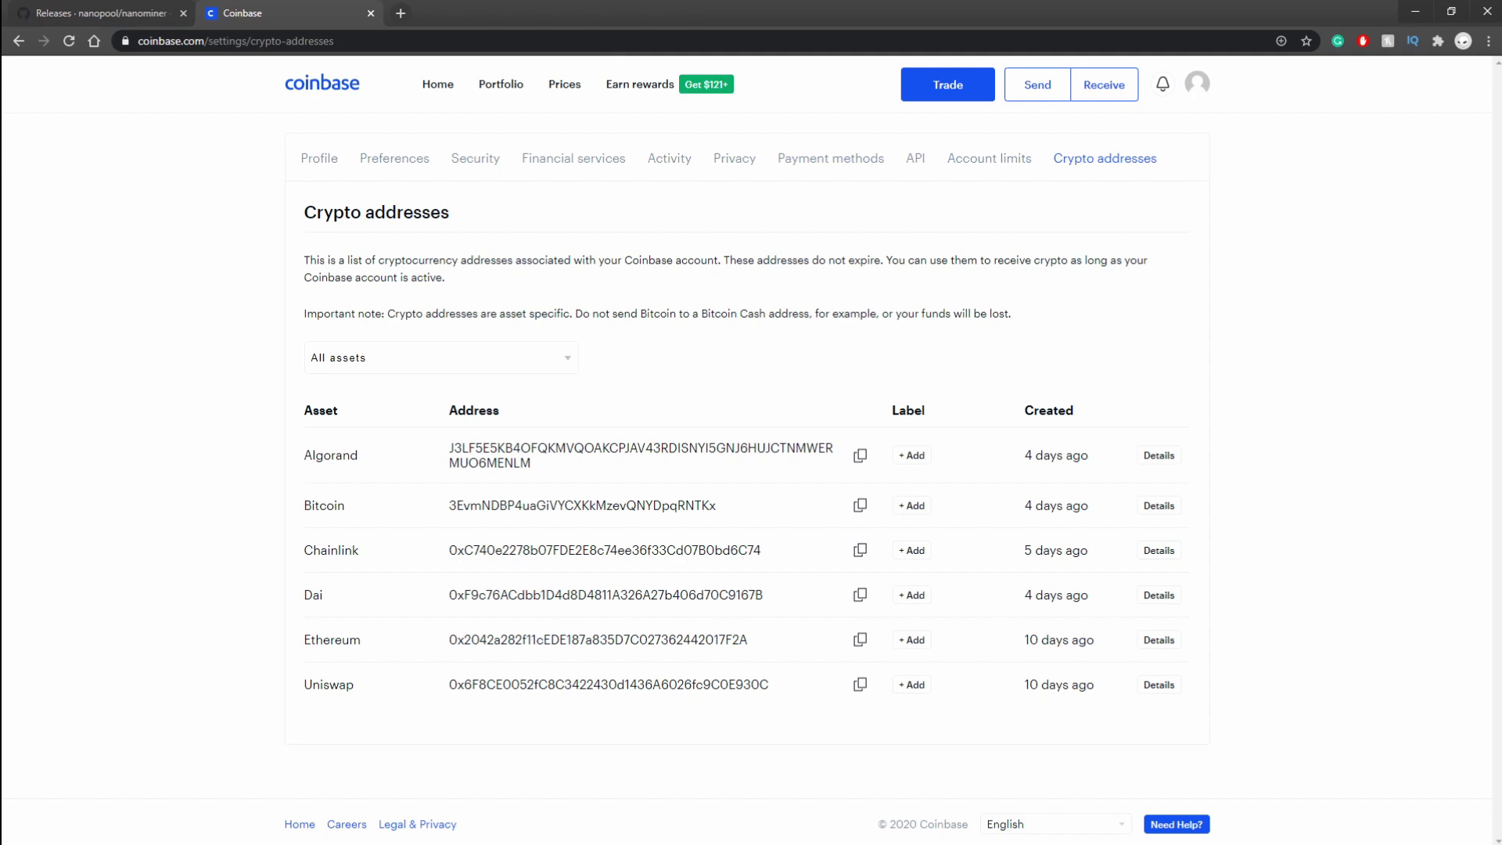
left_click(438, 357)
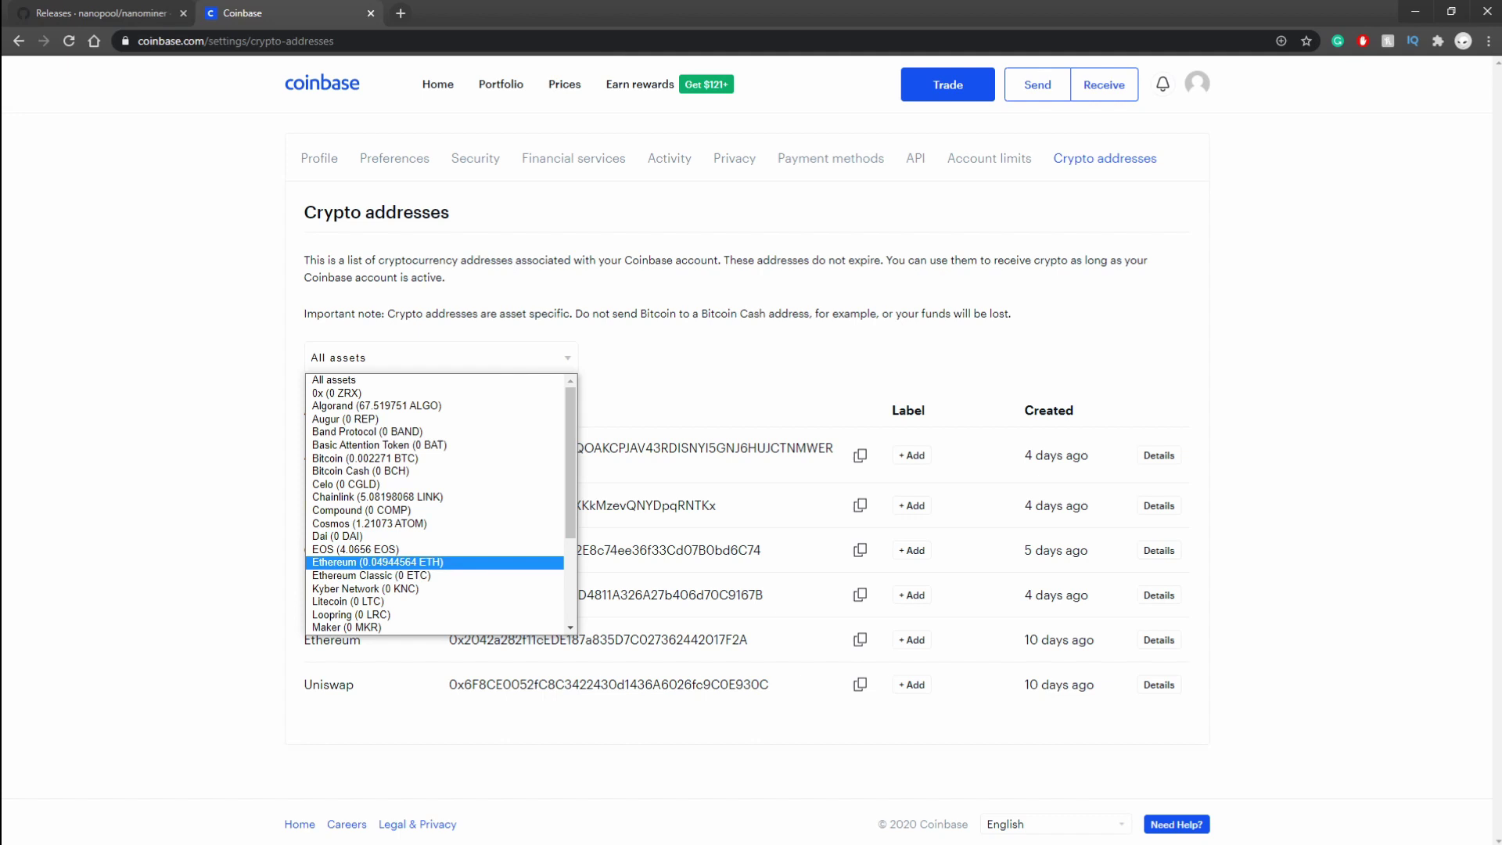
key("Return")
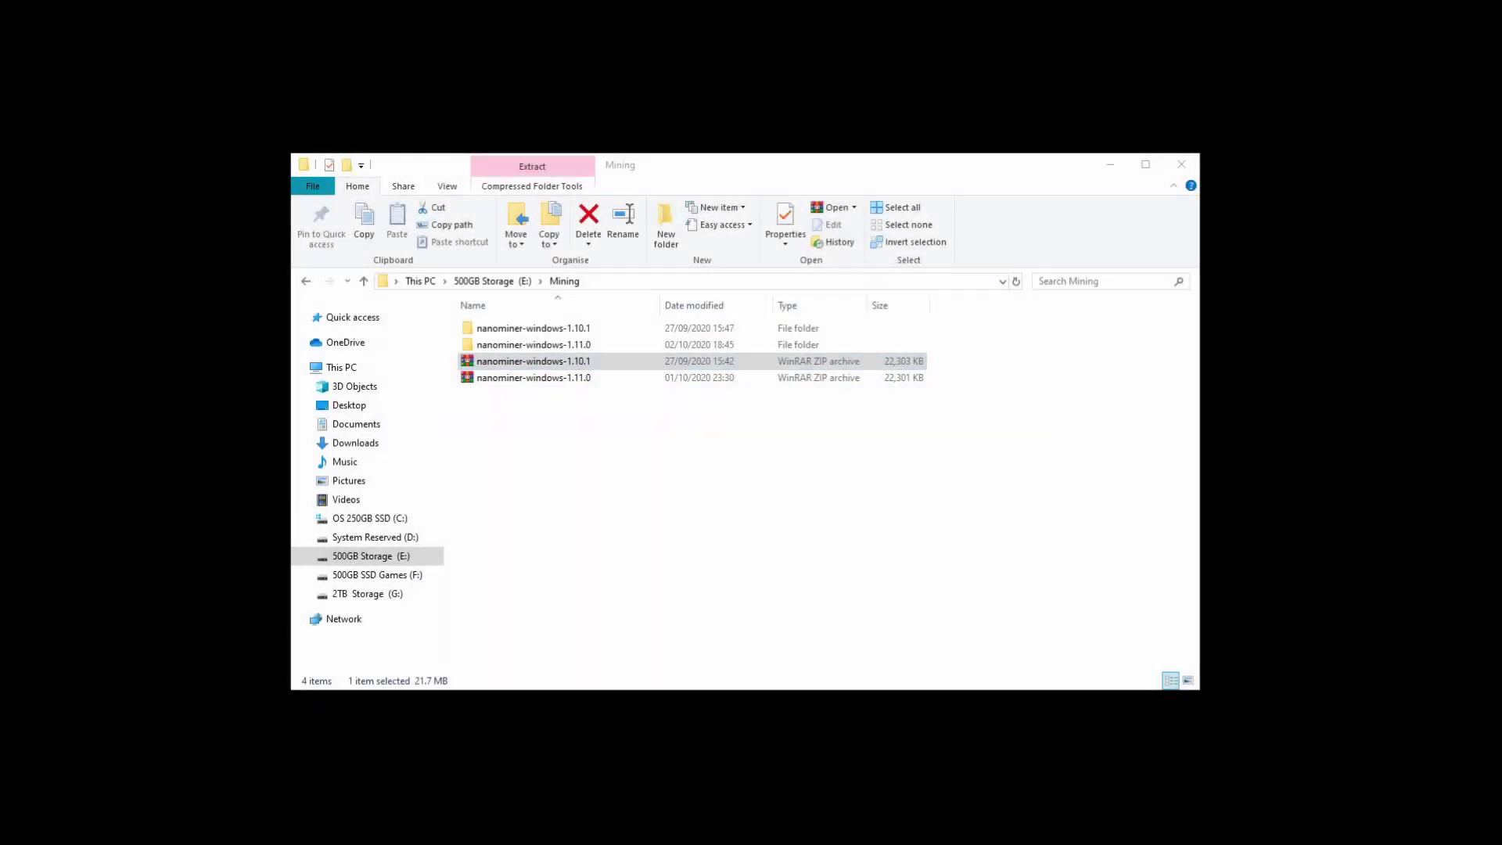
- Open the nanominer-windows-1.11.0 folder in Mining and open its config file in Notepad
left_click(704, 407)
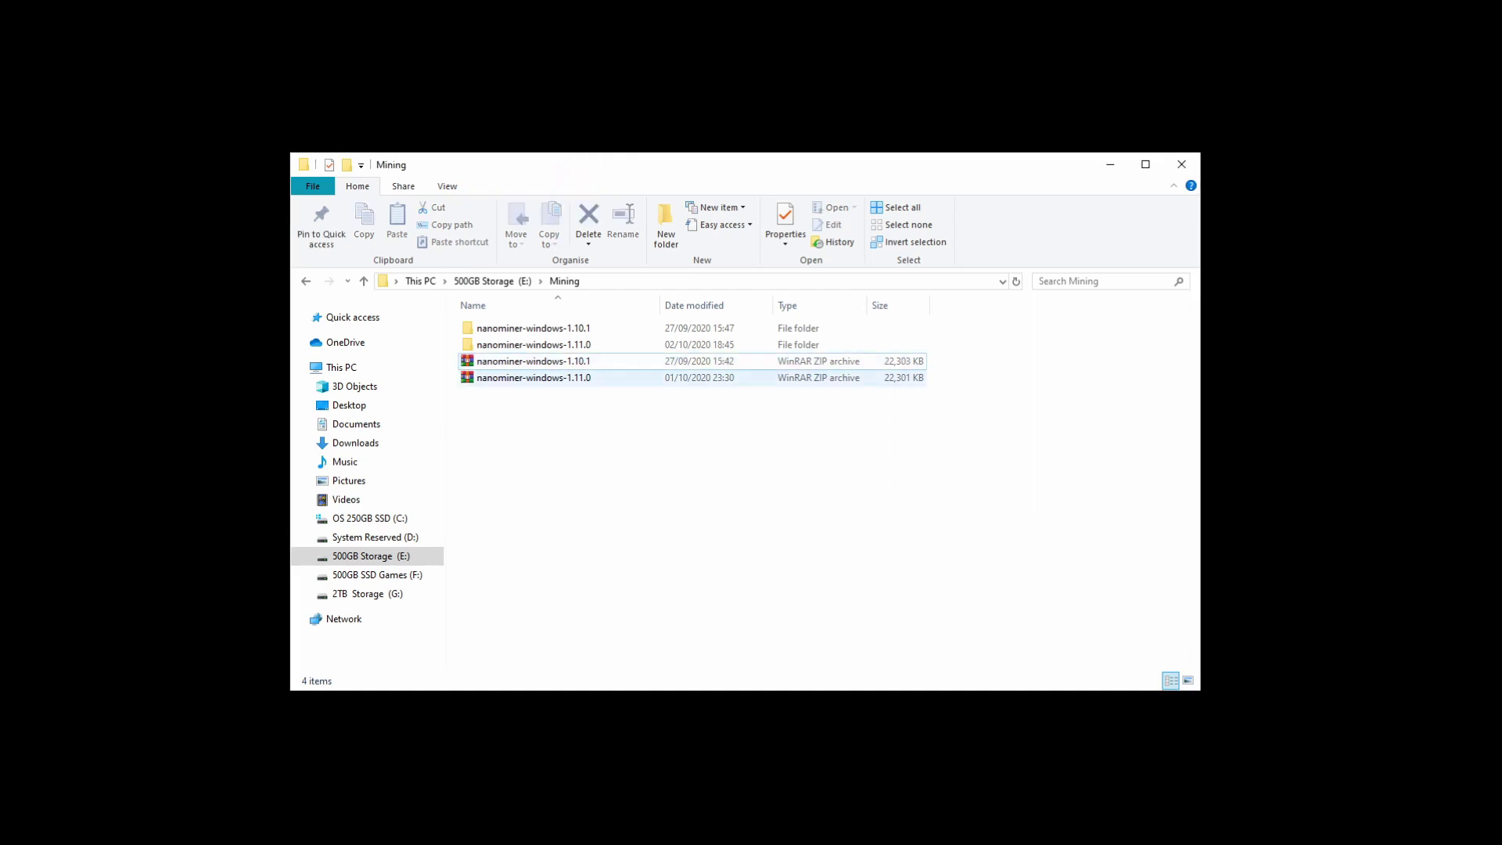
double_click(540, 344)
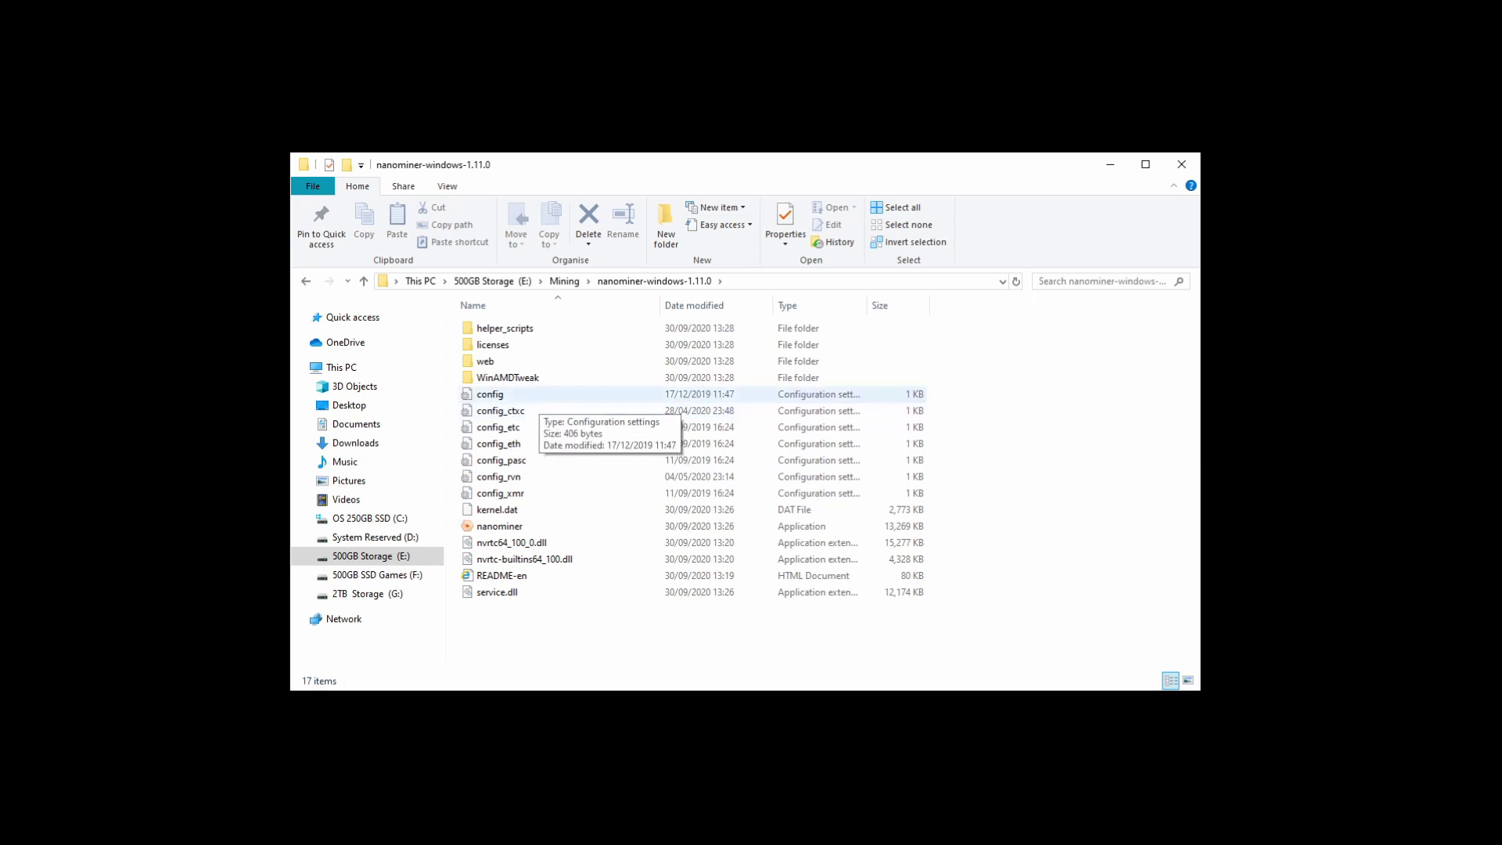
double_click(538, 394)
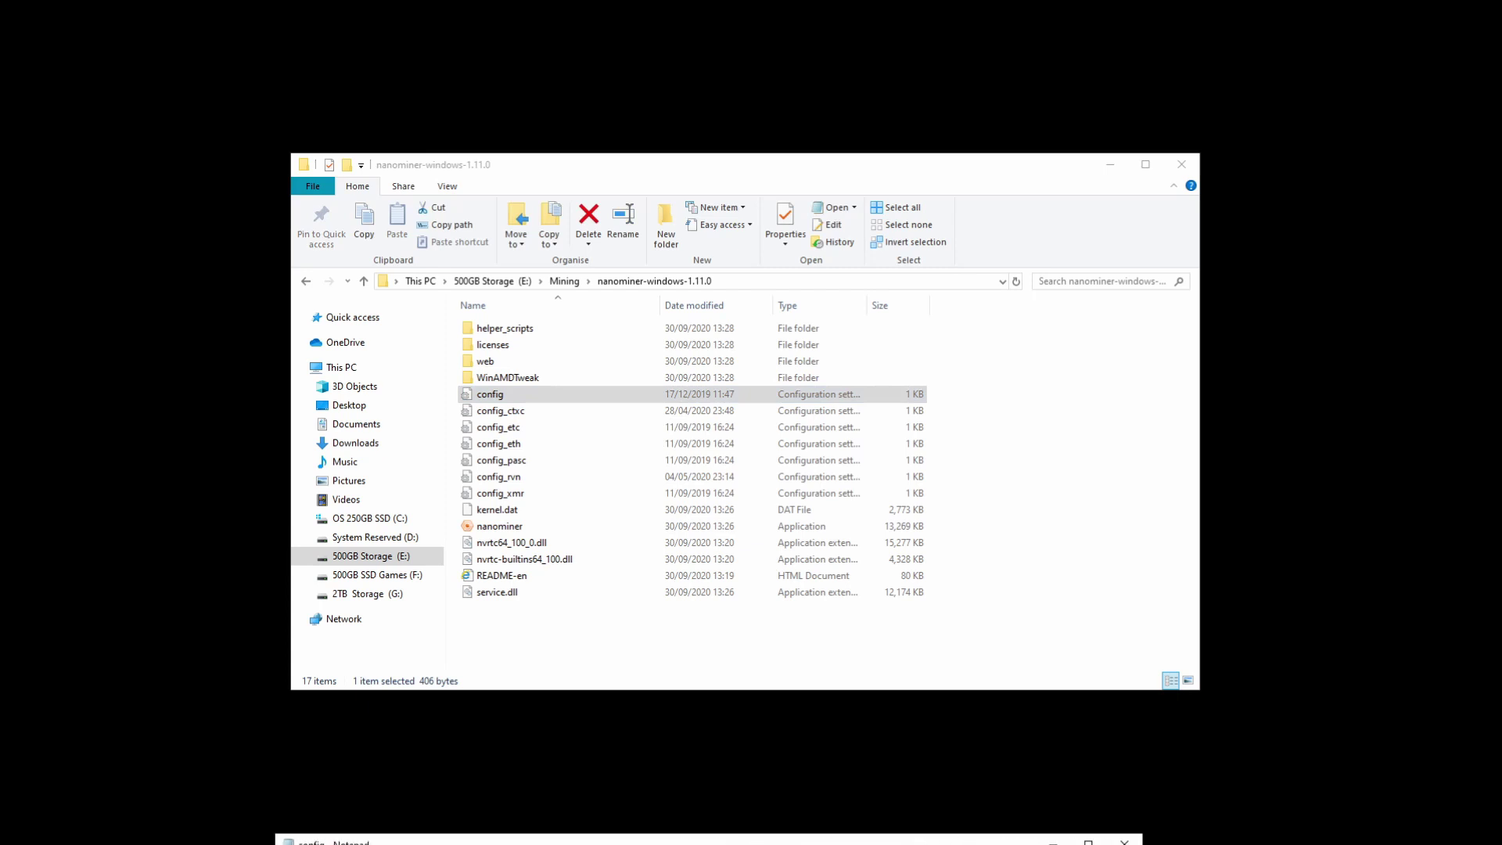
- Replace the config's sample wallet address with the placeholder YOUR ADDRESS
left_click_drag(1061, 614, 1025, 214)
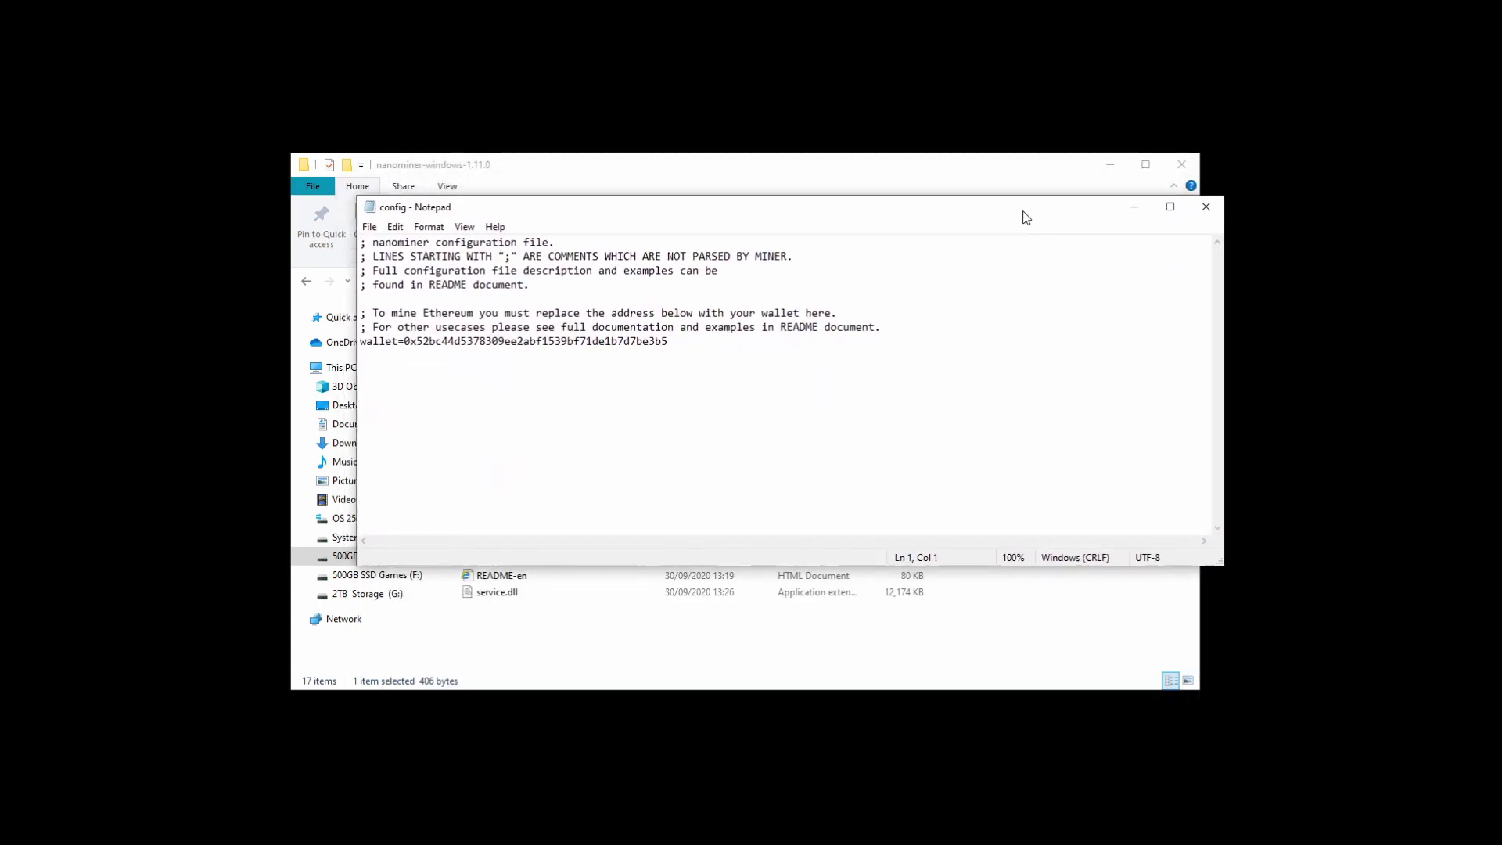
left_click_drag(854, 202, 984, 204)
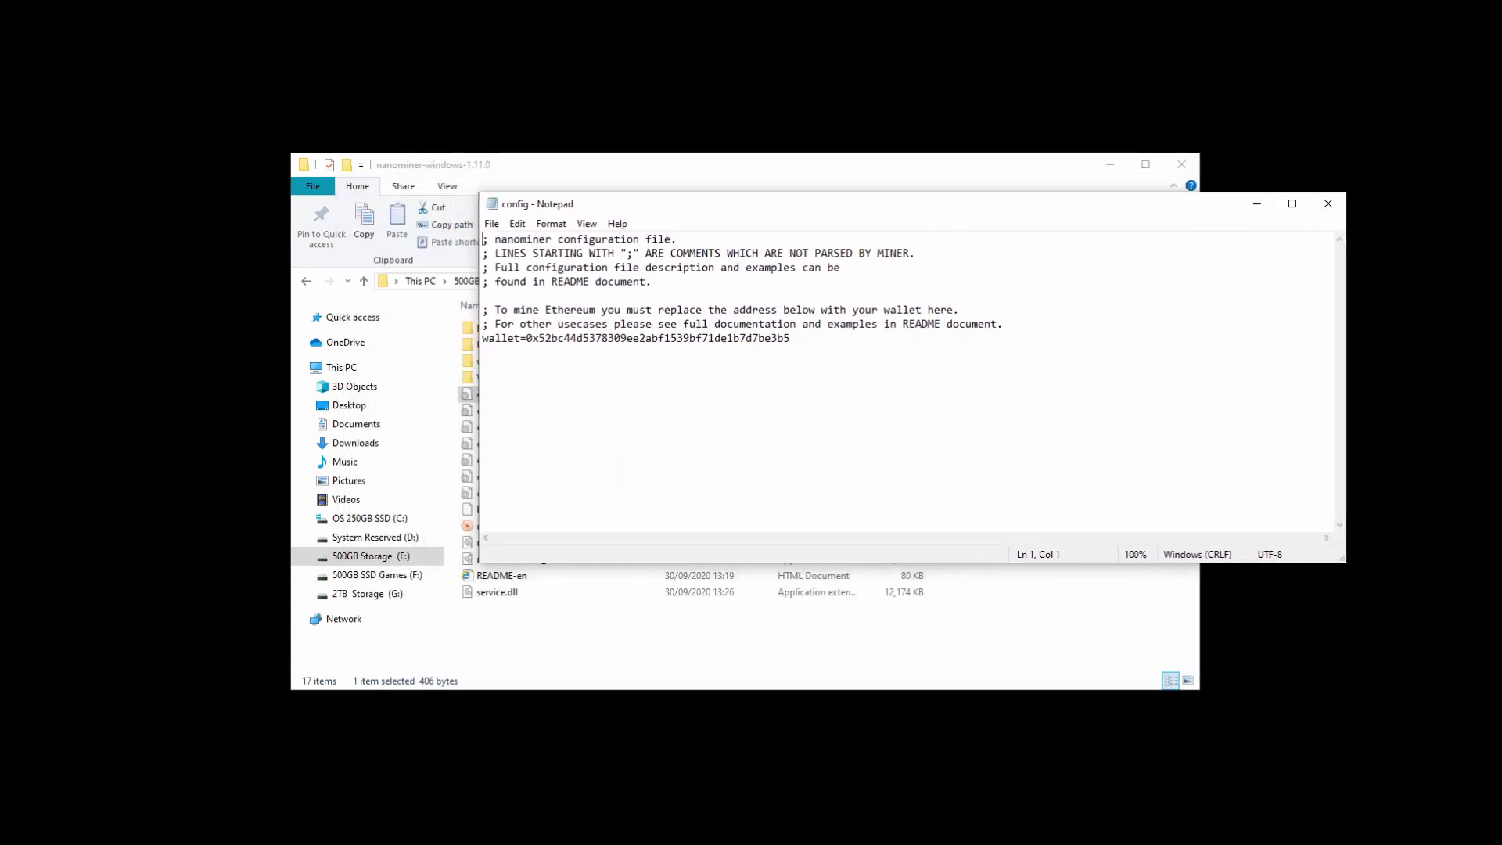
left_click_drag(790, 338, 526, 338)
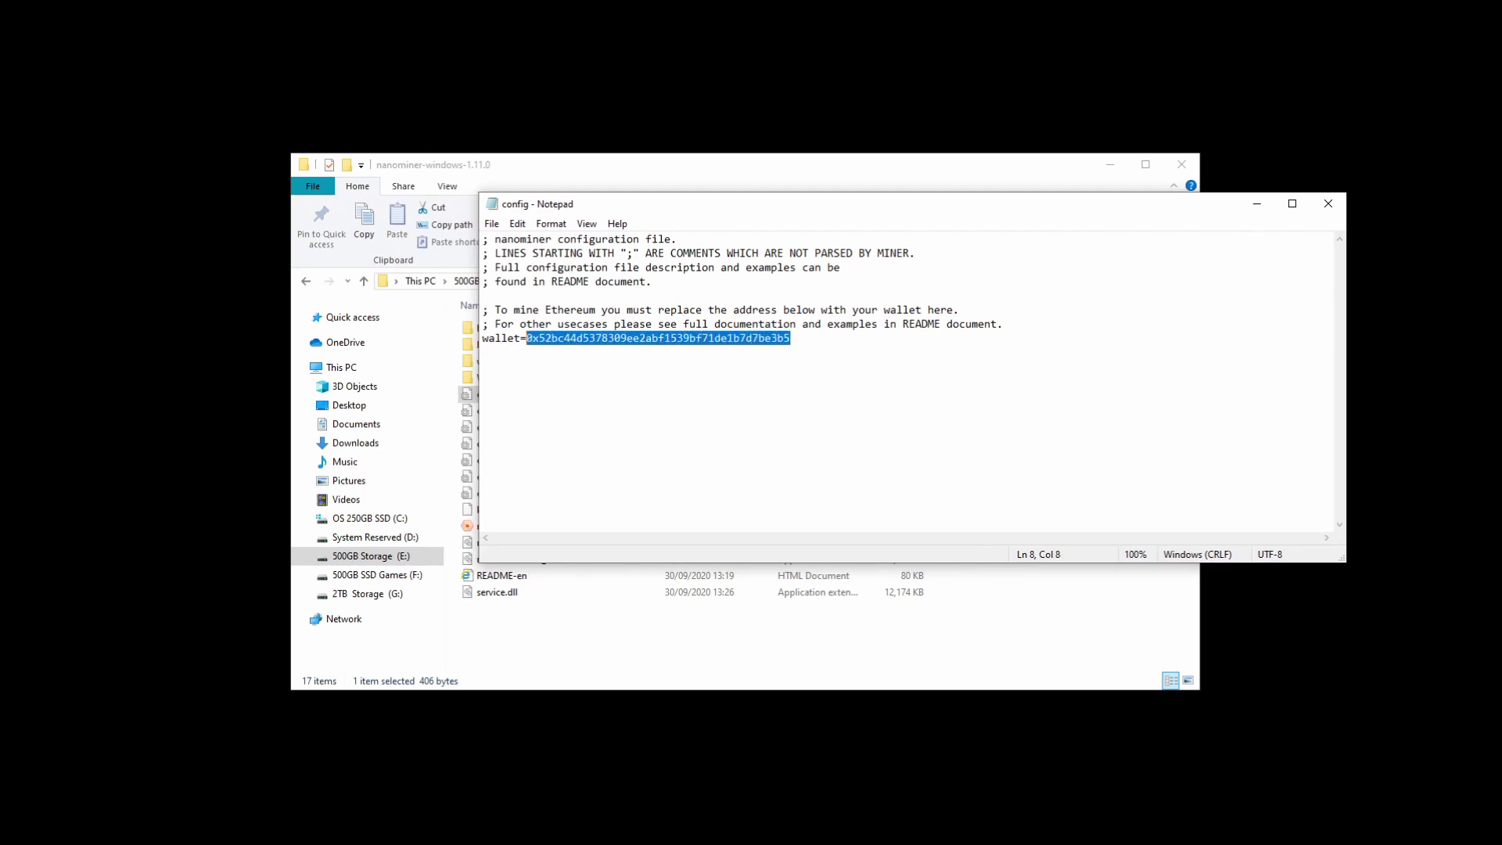
key("BackSpace")
type("YOU")
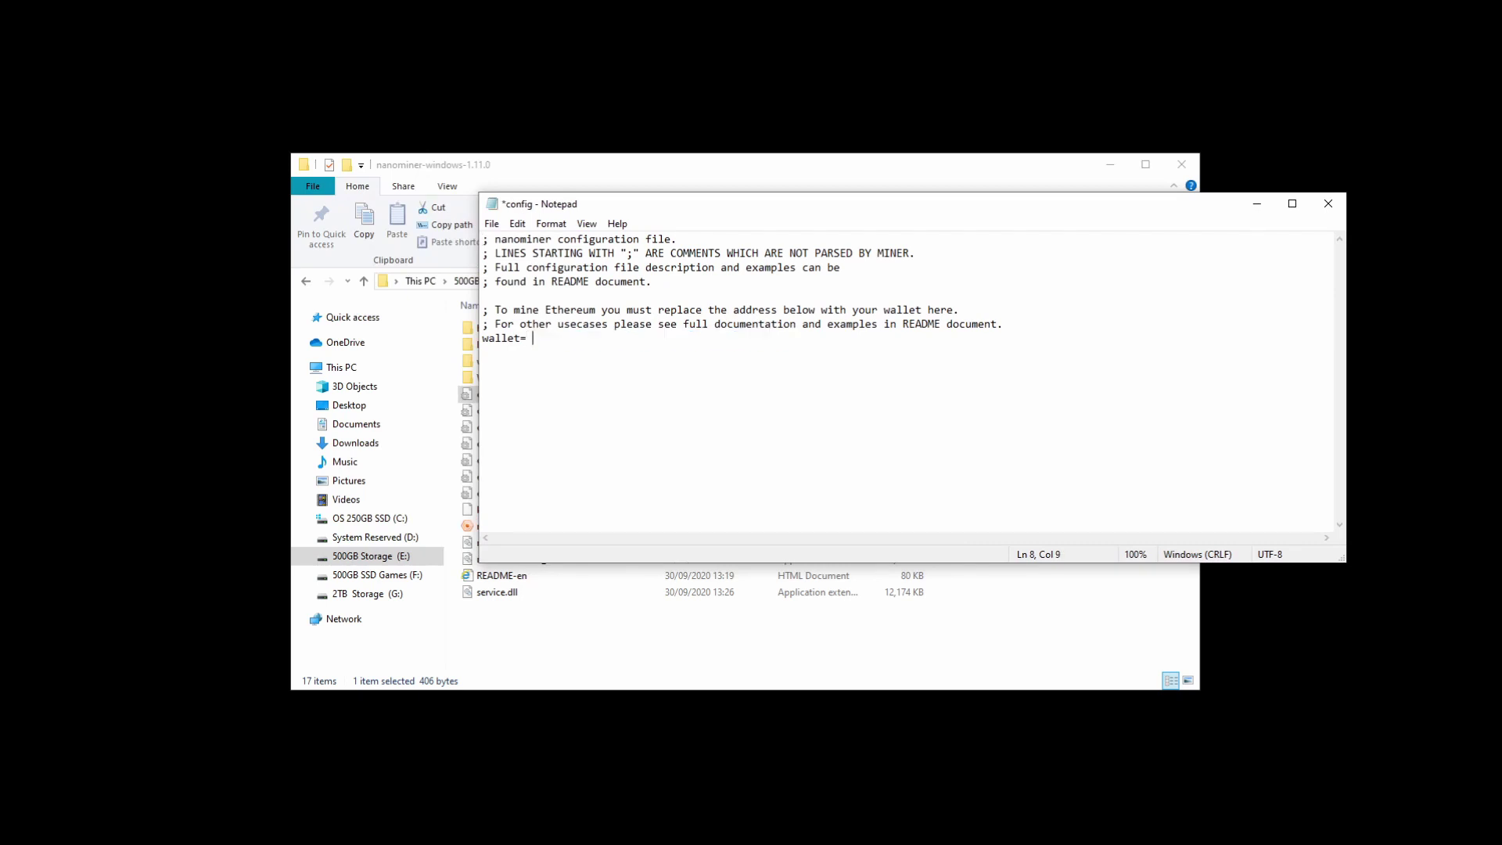
type("R ADDRESS")
- Add COIN=ETH and RIGNAME=MINER100 lines below the wallet line
key("Return")
type("coin")
key("BackSpace")
key("BackSpace")
key("BackSpace")
key("BackSpace")
type("COIN=ETH")
key("Return")
type("RIGN")
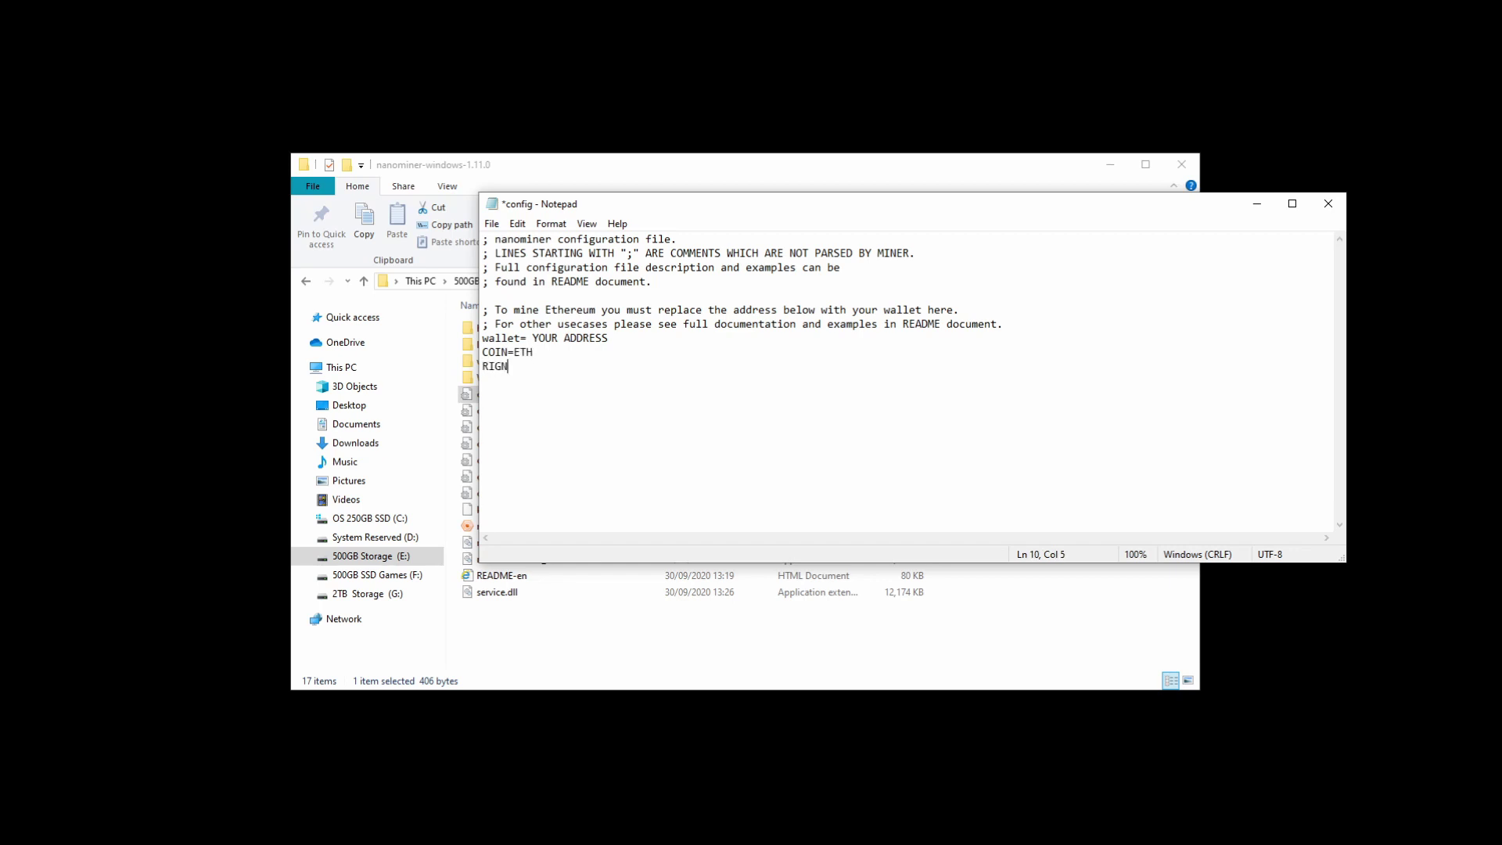
type("AME=MINER100")
- Save the edited config file from the File menu
key("alt")
key("Down")
key("Down")
key("Down")
key("Down")
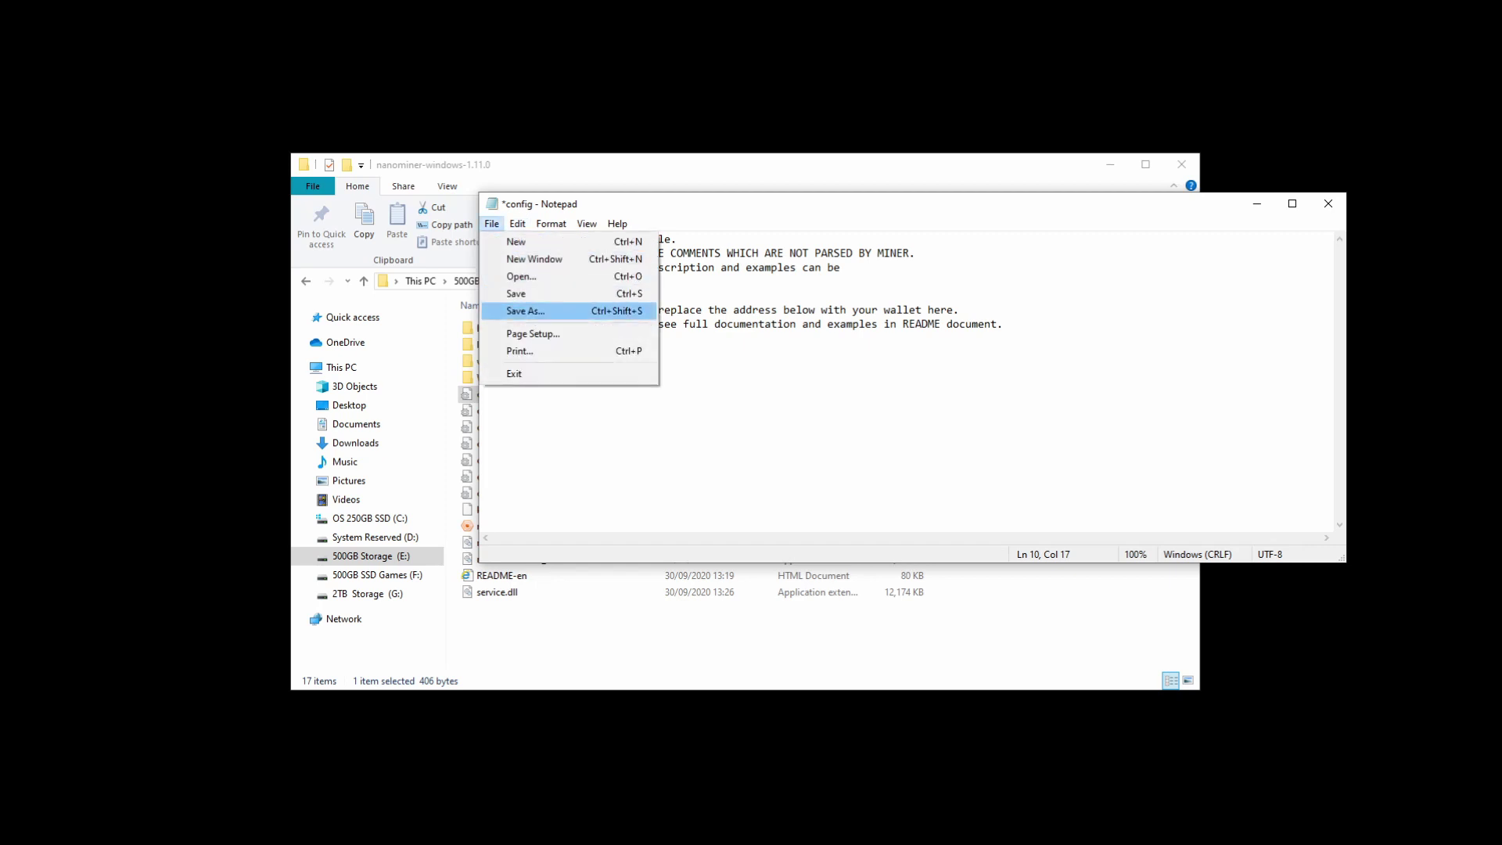
key("Up")
key("Return")
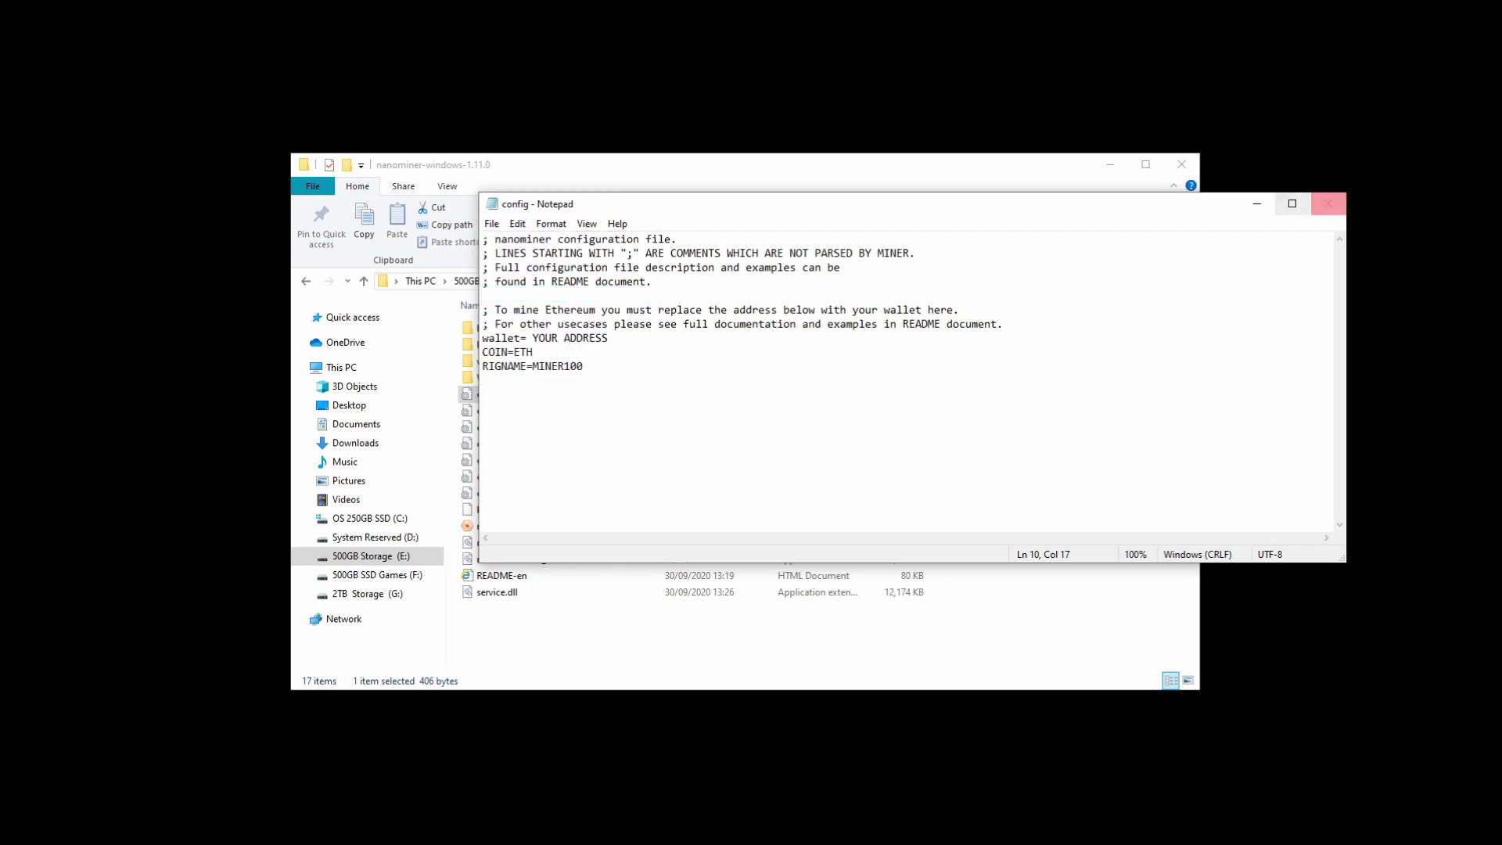
- Replace config_eth's sample wallet address with the YOUR ADDRESS placeholder, then launch nanominer
left_click(1328, 204)
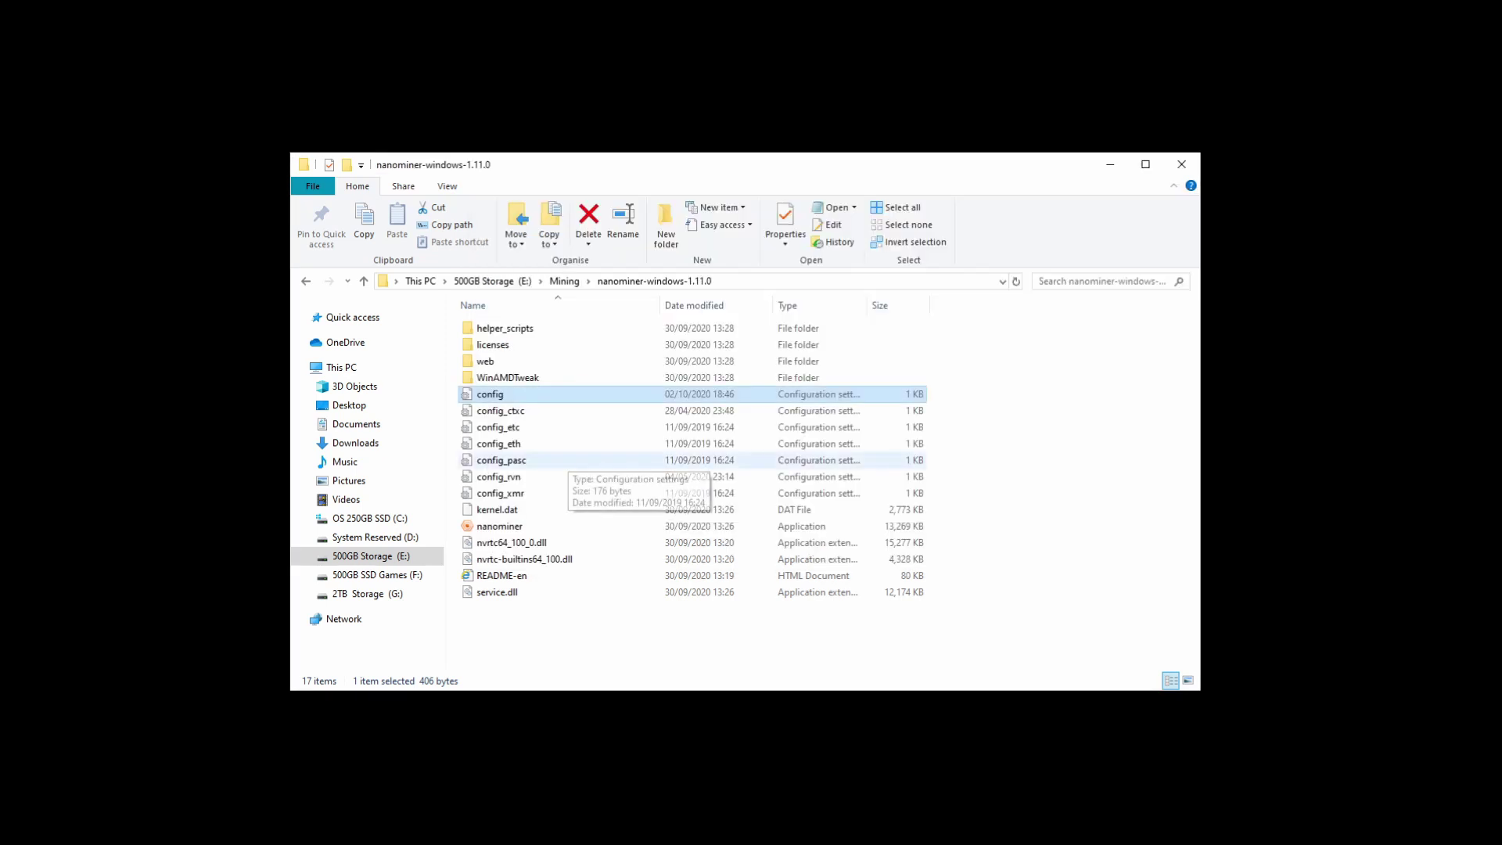
double_click(498, 444)
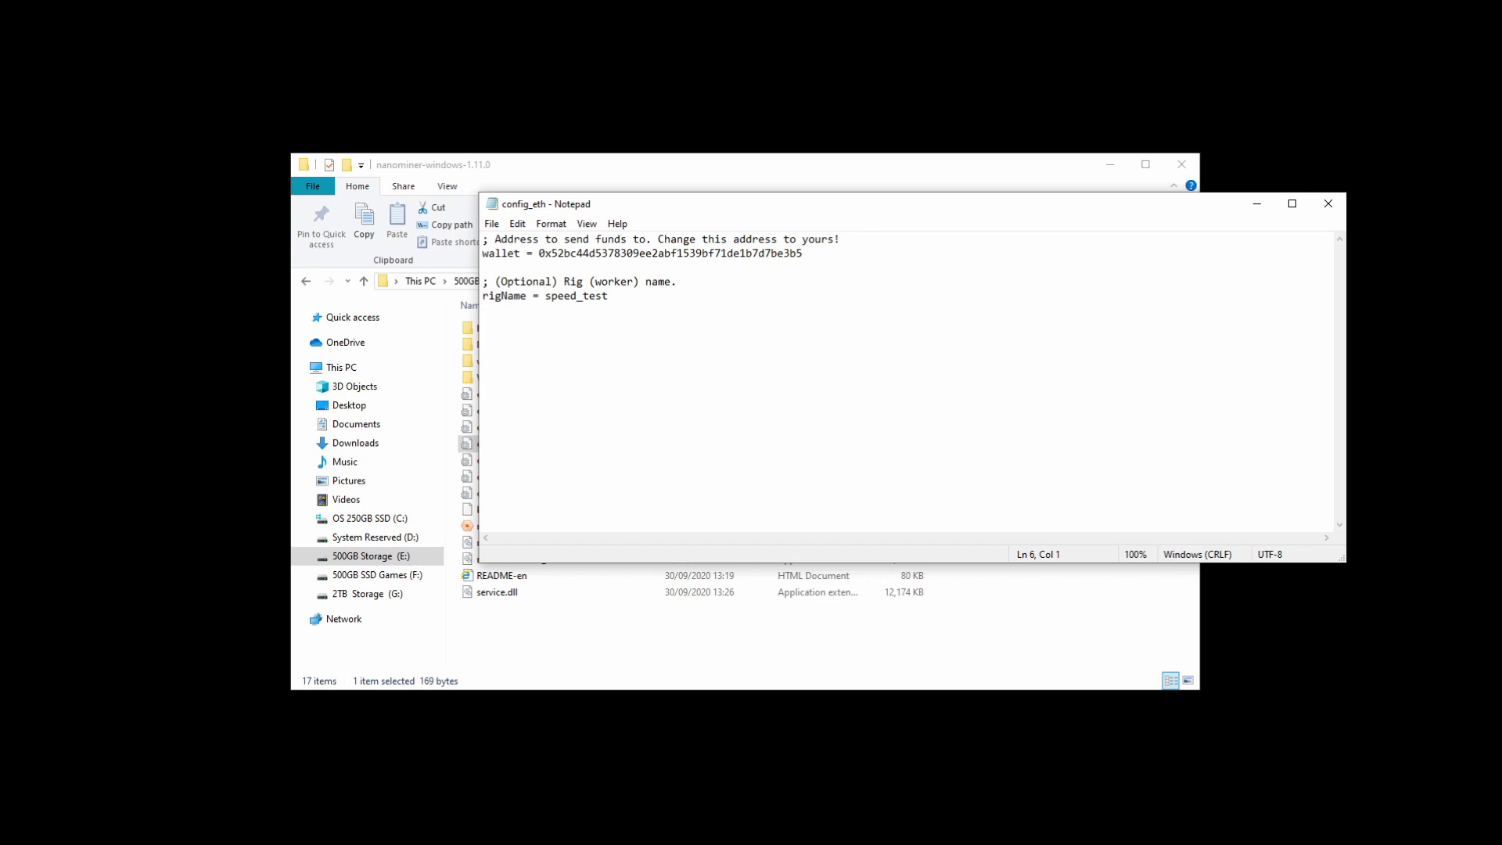
left_click_drag(803, 252, 539, 253)
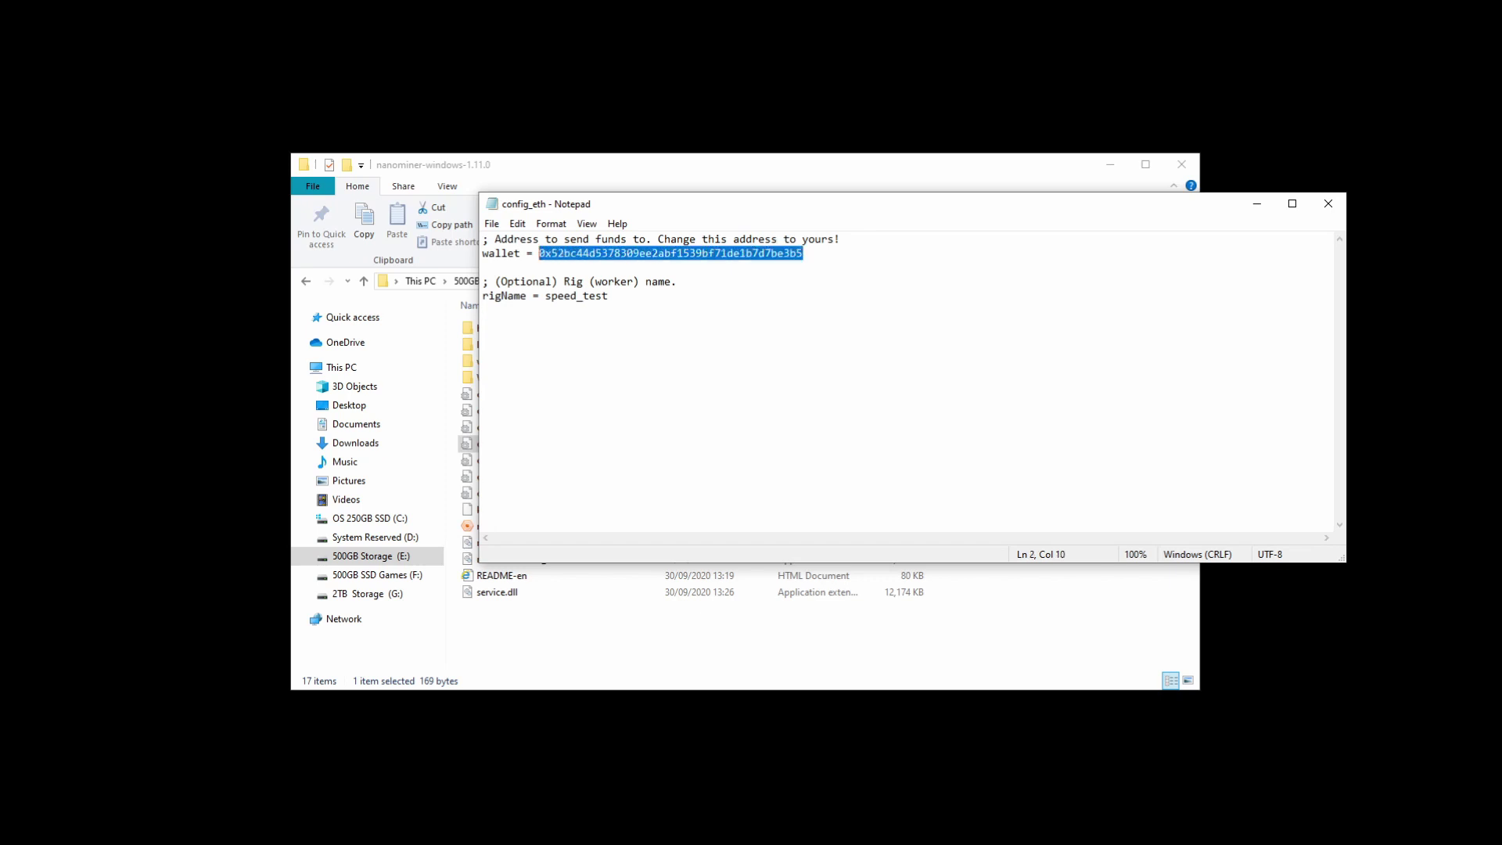
type("YOUR ")
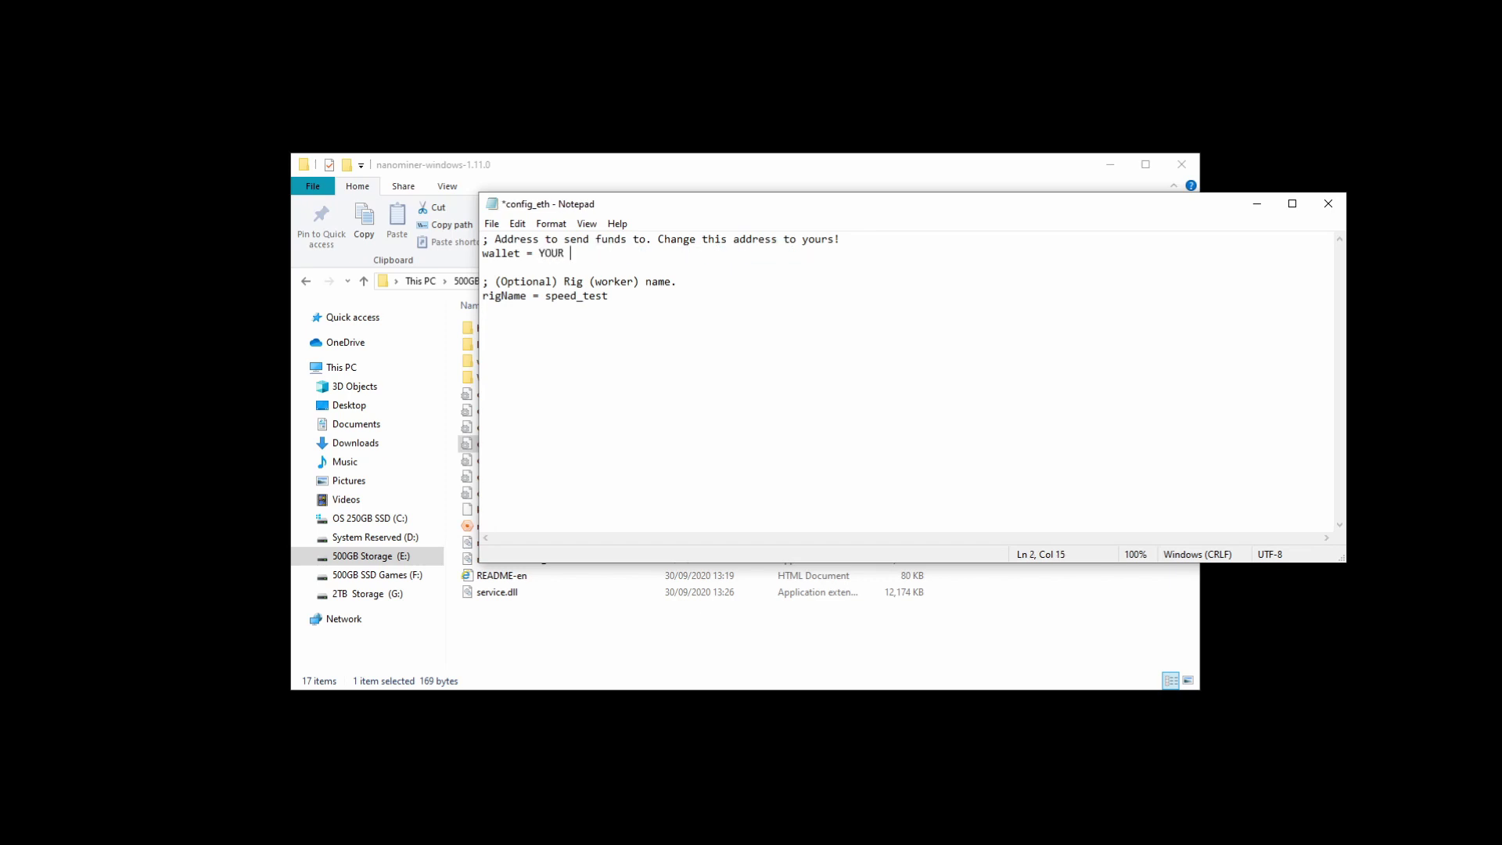
type("ADDRESS")
key("BackSpace")
key("BackSpace")
key("BackSpace")
key("BackSpace")
key("BackSpace")
key("BackSpace")
type("d")
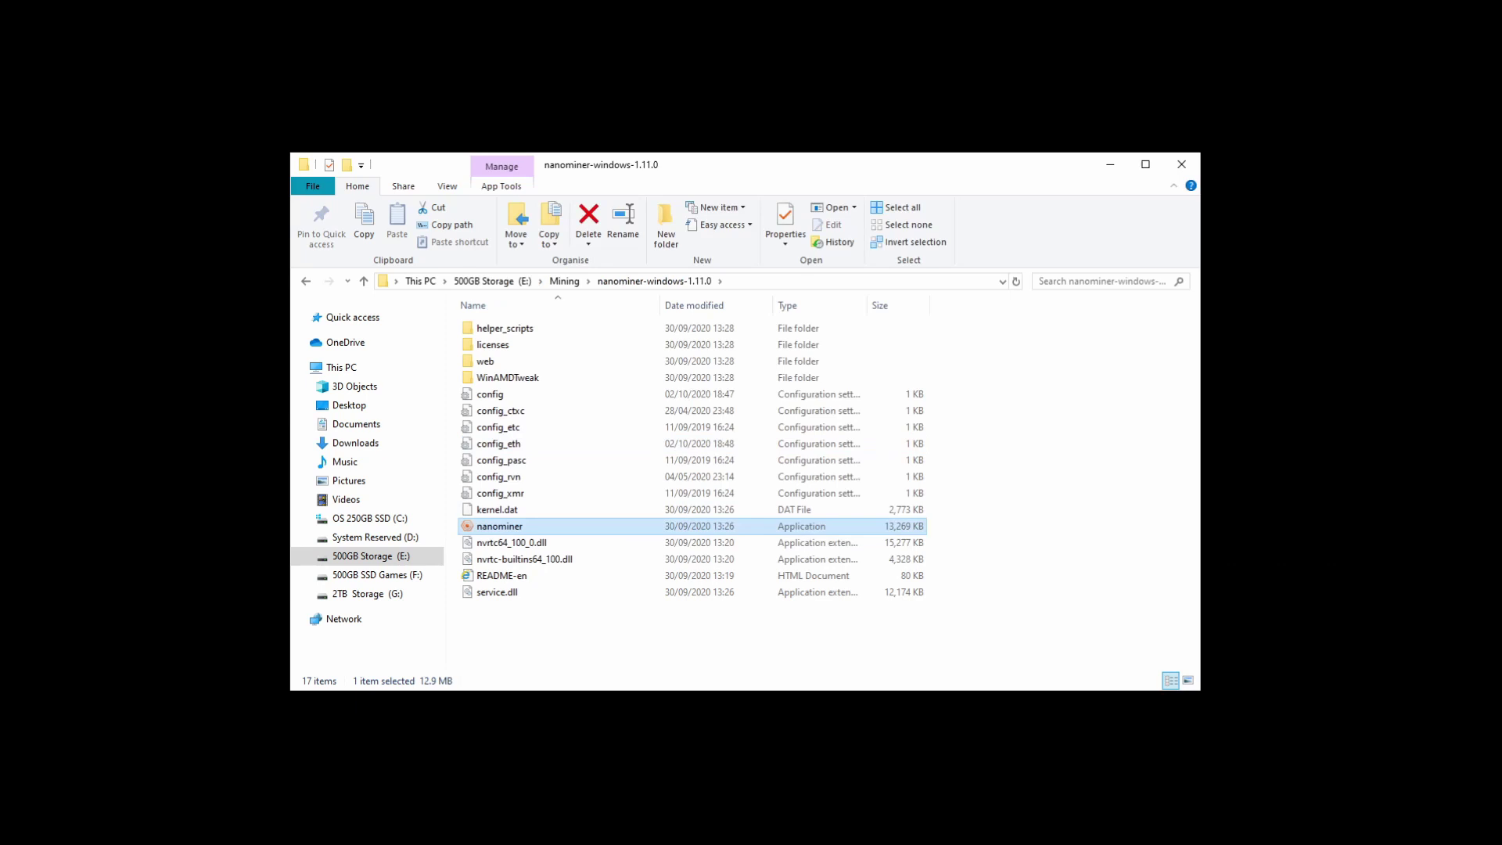
key("Return")
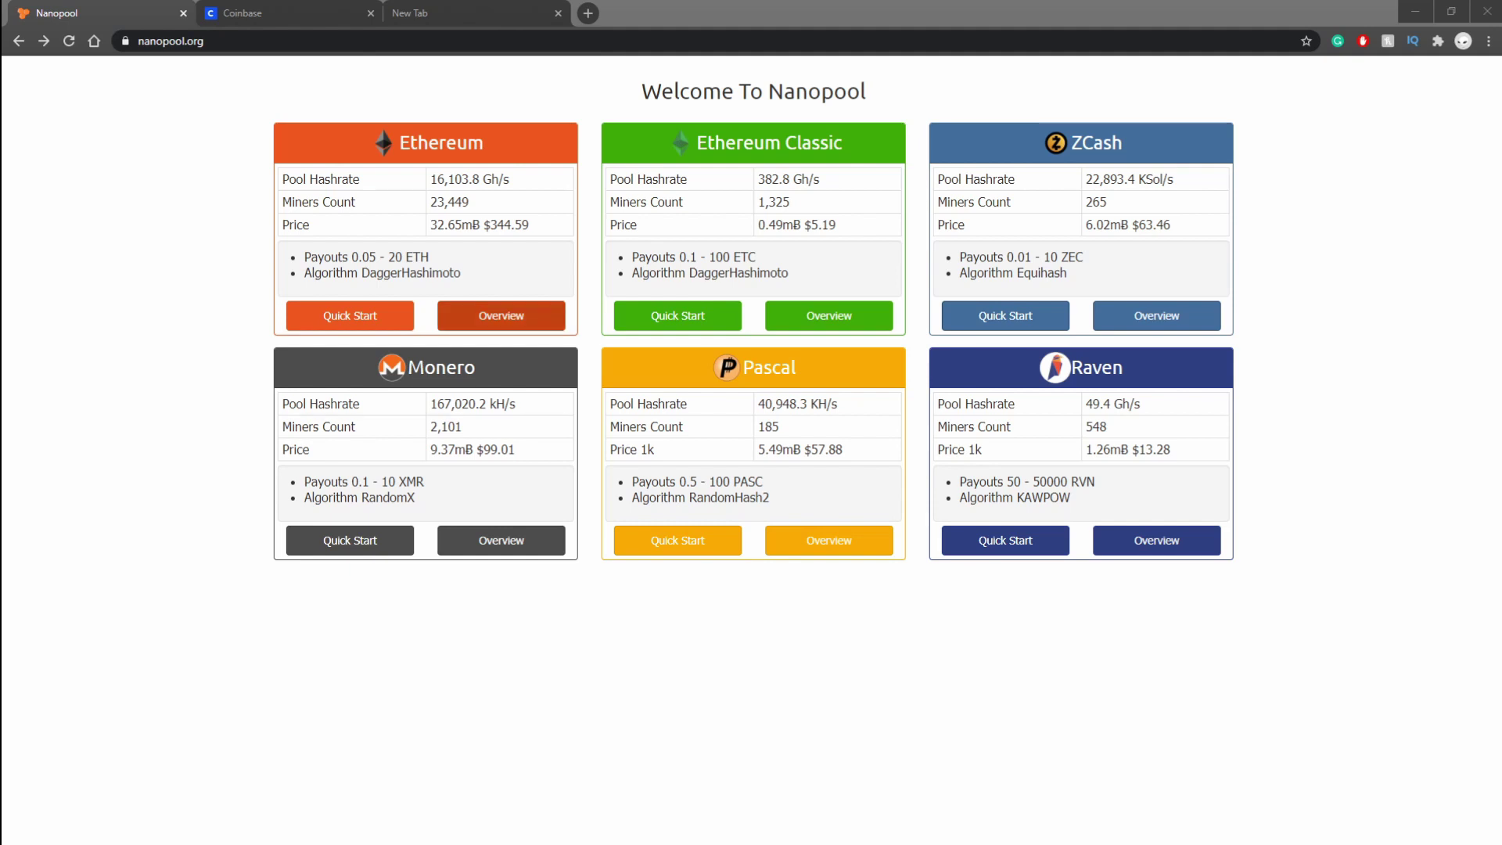
- Open Nanopool's Ethereum pool overview and look up stats for the saved wallet address
left_click(500, 315)
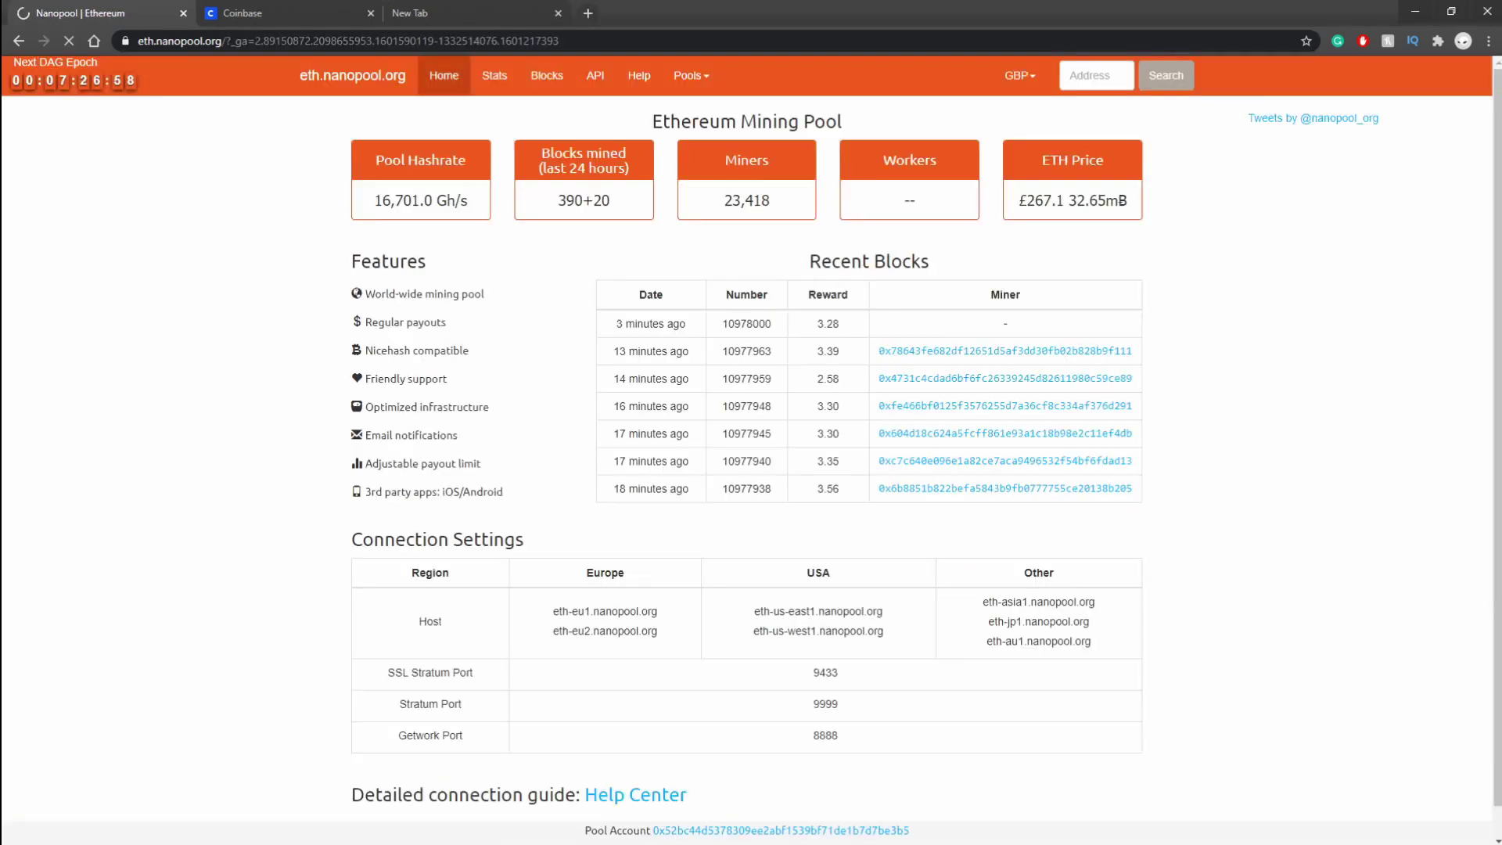
left_click(1055, 75)
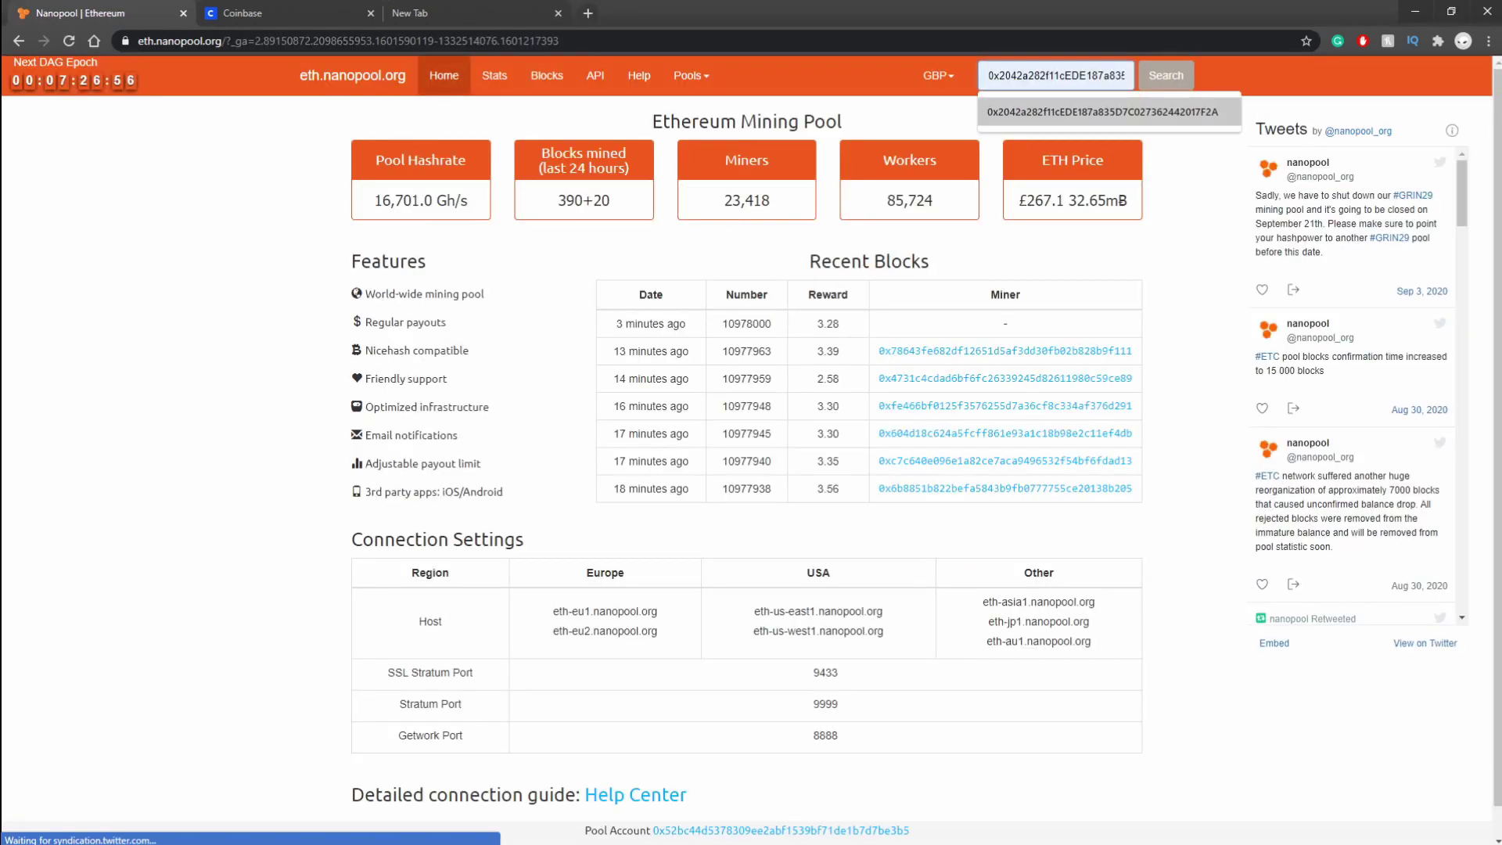
key("Return")
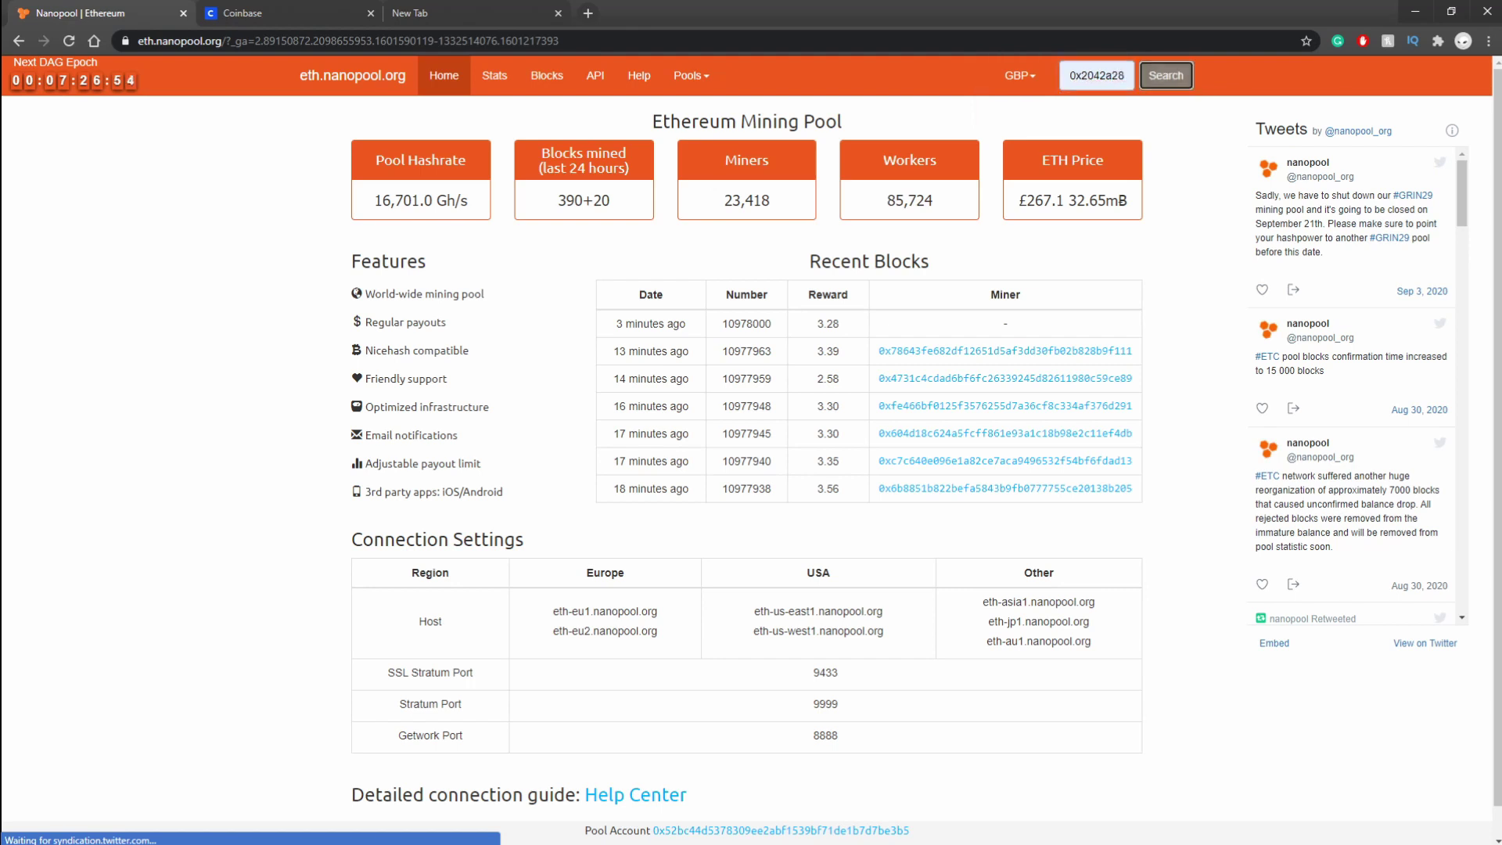